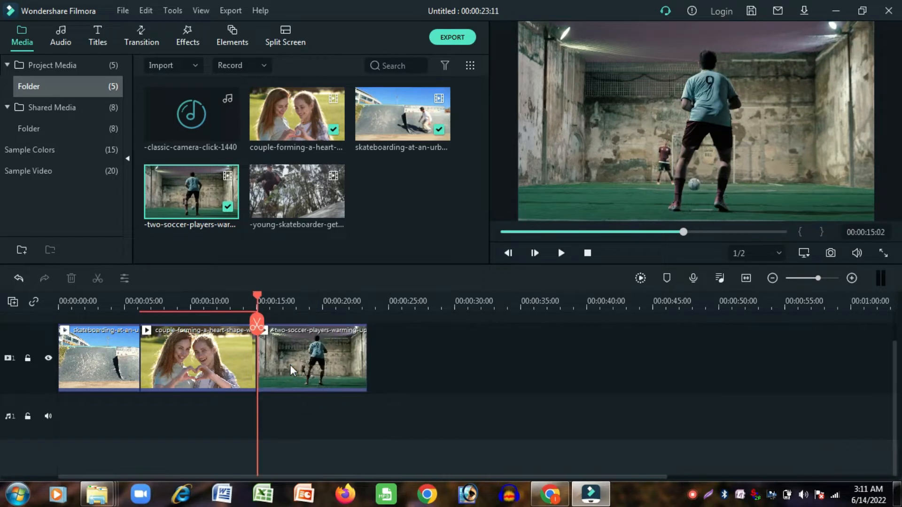
- Append the young-skateboarder video to the end of the video track and remove its portion after 00:00:31:13
left_click_drag(301, 197, 380, 348)
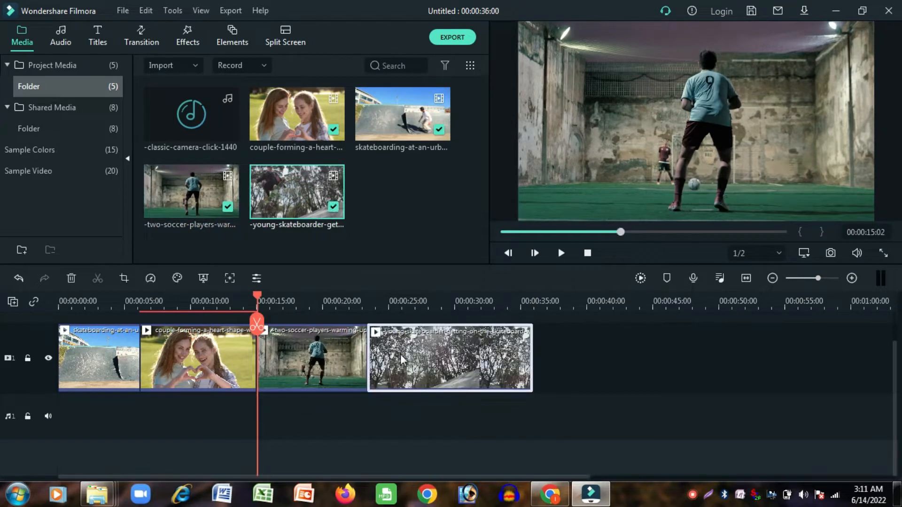
left_click(474, 307)
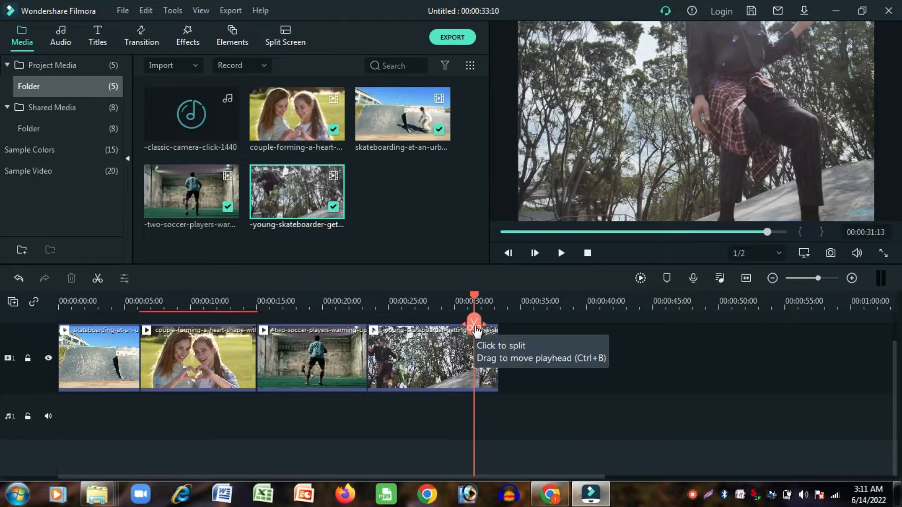
left_click(476, 329)
key("Delete")
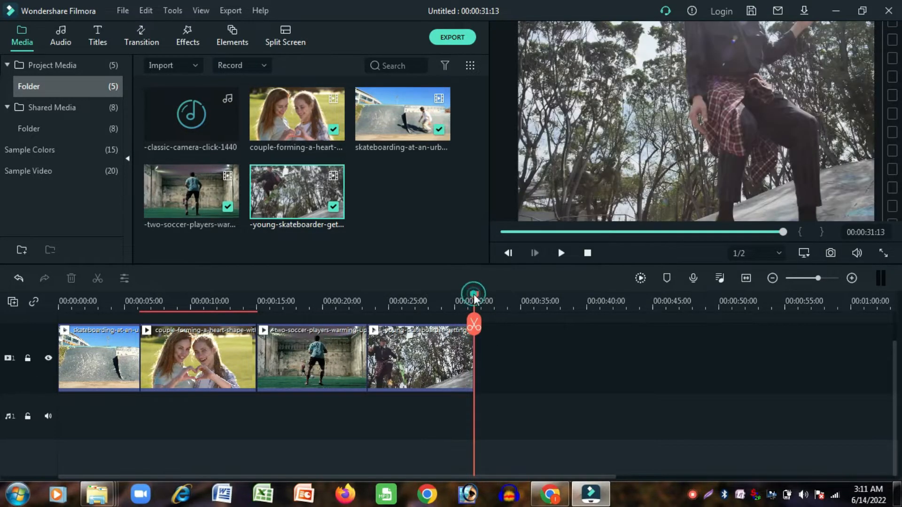
- Split the first skateboarding clip at 00:00:02:17, during the jump, and take a snapshot of that frame
left_click_drag(474, 294, 43, 303)
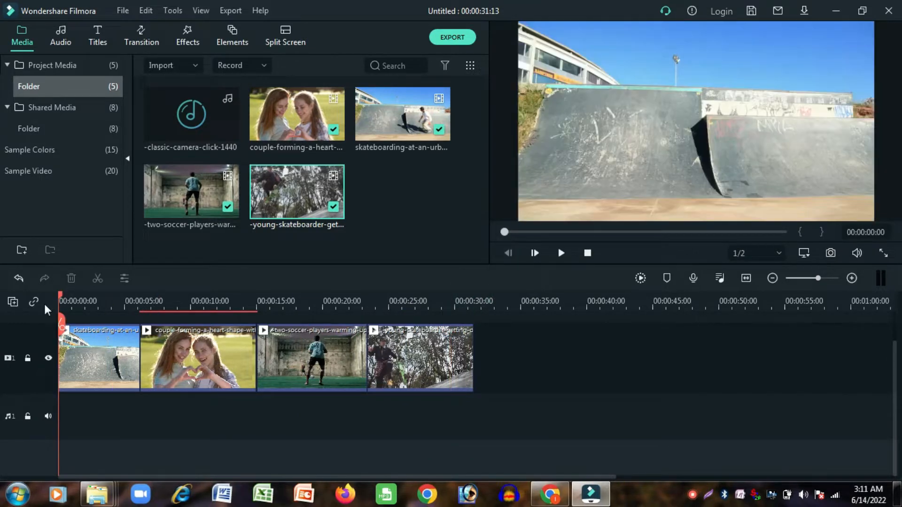
left_click(96, 296)
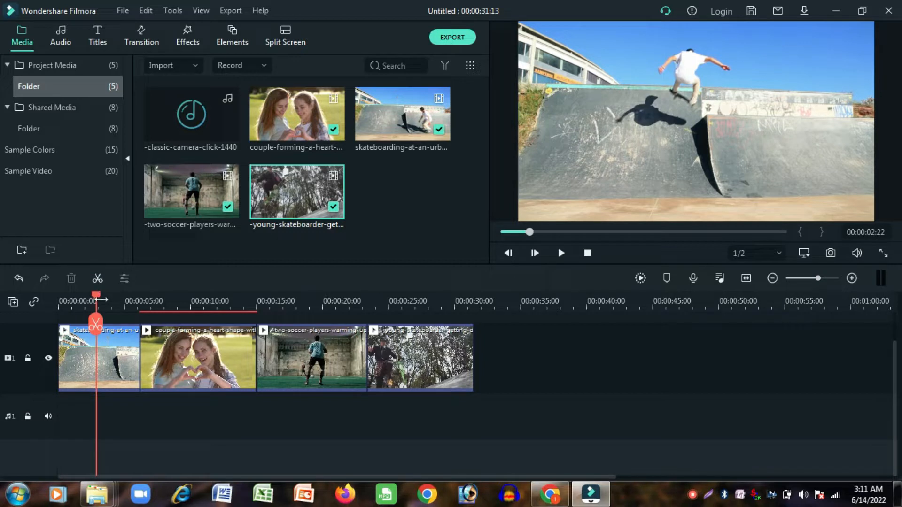
mouse_move(96, 292)
left_mouse_down()
mouse_move(77, 298)
mouse_move(94, 299)
left_mouse_up()
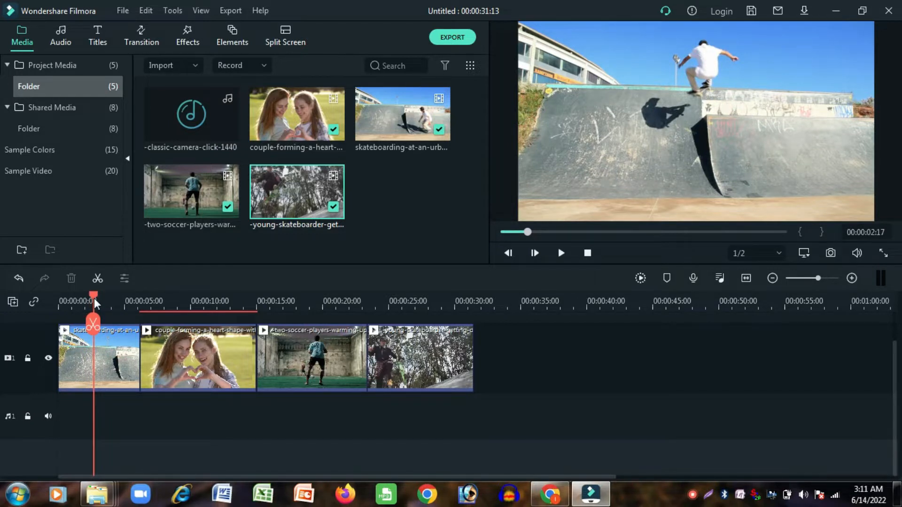
left_click(93, 330)
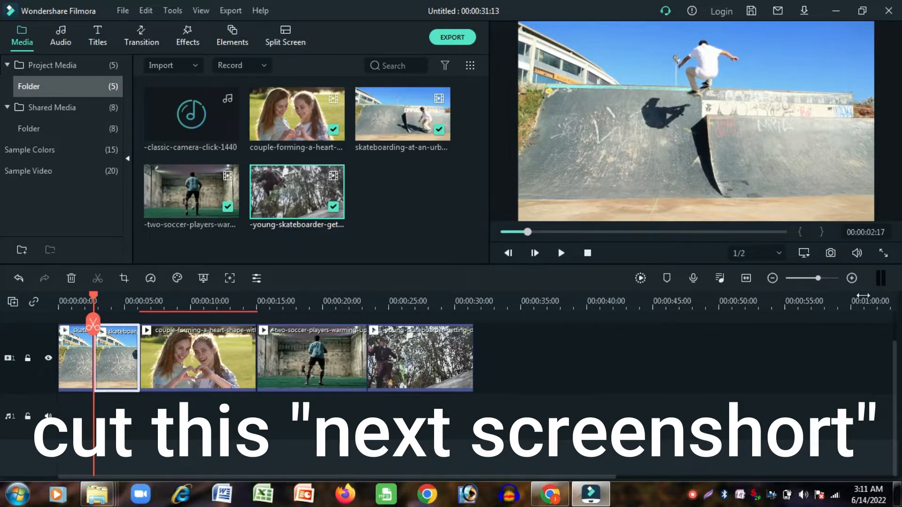
left_click(830, 253)
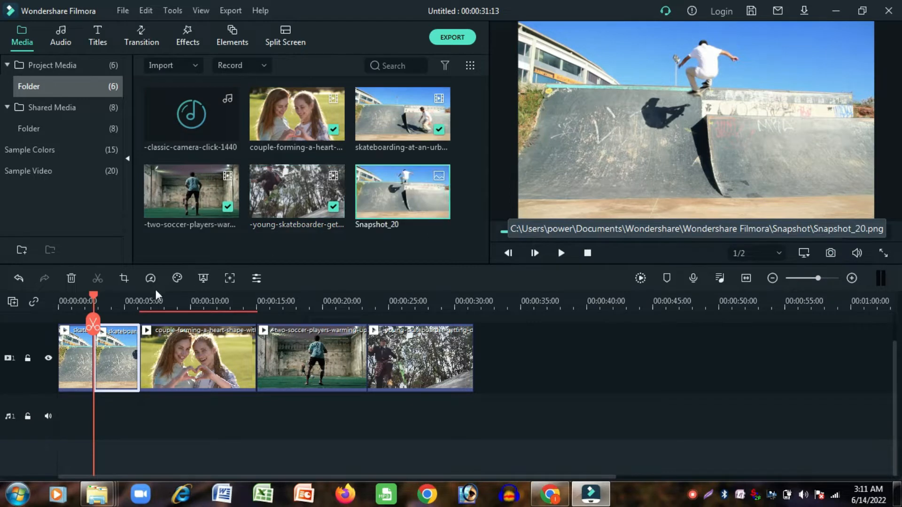
- Split the couple heart-shape clip at 00:00:10:12 and take a snapshot of that frame
mouse_move(194, 301)
left_mouse_down()
mouse_move(166, 300)
mouse_move(205, 300)
mouse_move(198, 301)
left_mouse_up()
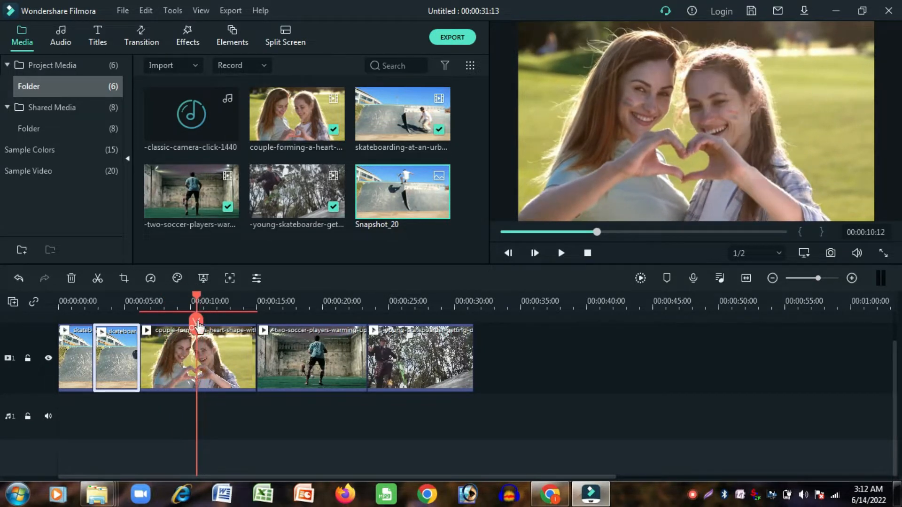
left_click(196, 324)
left_click(829, 255)
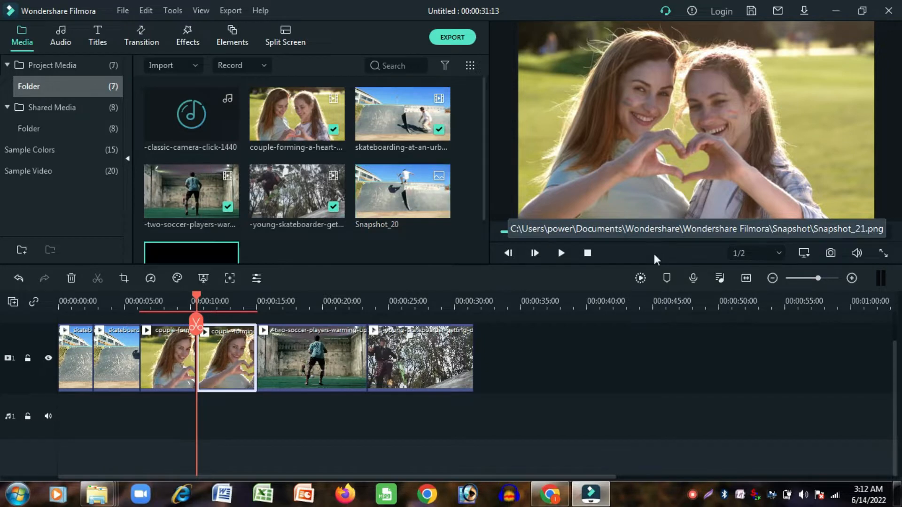
- Split the two-soccer-players clip at 00:00:17:13 and take a snapshot of that frame
left_click(311, 297)
left_click_drag(311, 294, 289, 297)
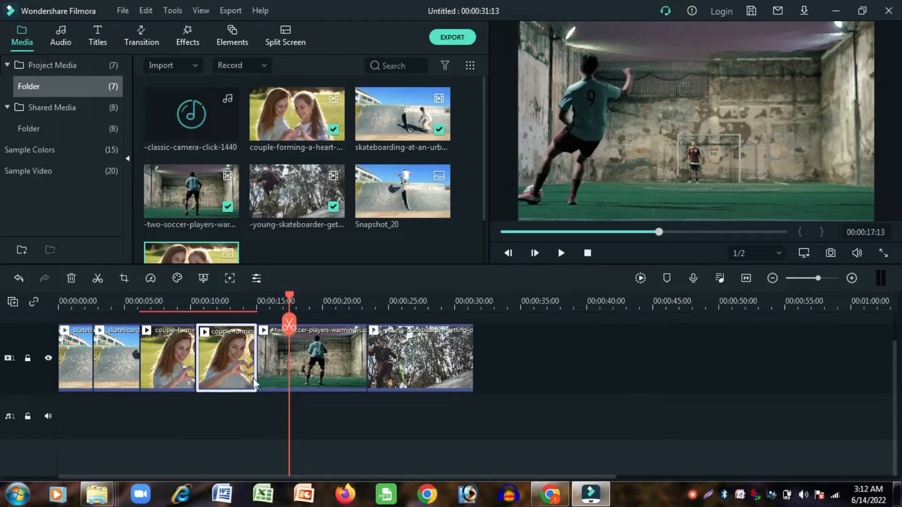
left_click(288, 324)
left_click(836, 254)
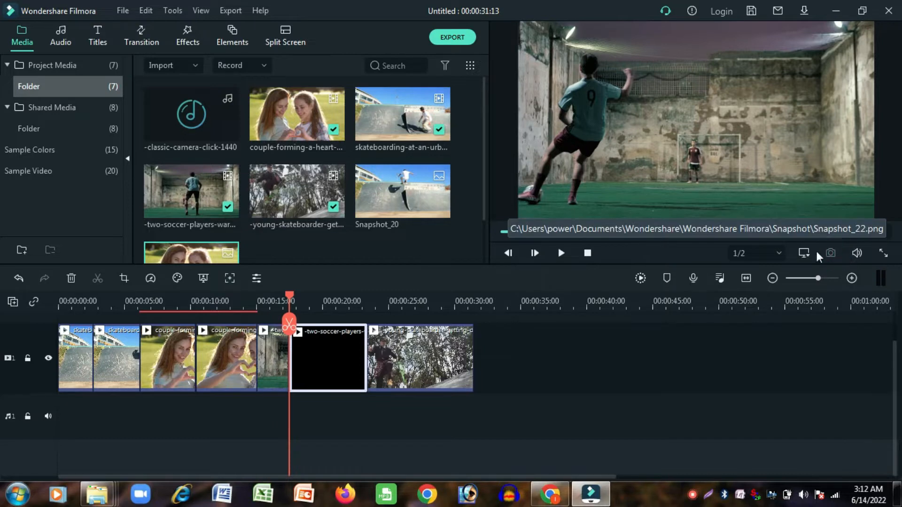
- Split the young-skateboarder clip at 00:00:26:16, in mid-air, and take a snapshot of that frame
left_click(413, 296)
left_click_drag(413, 292, 410, 292)
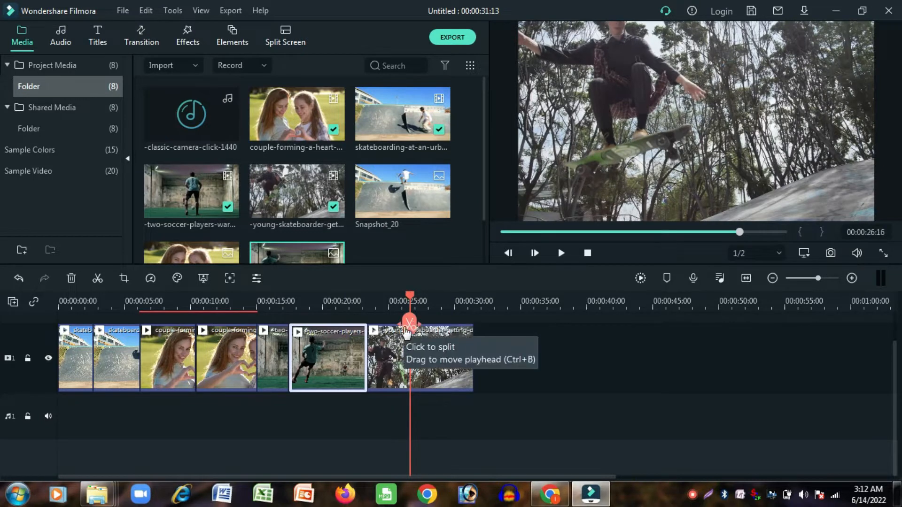
left_click(409, 324)
left_click(830, 253)
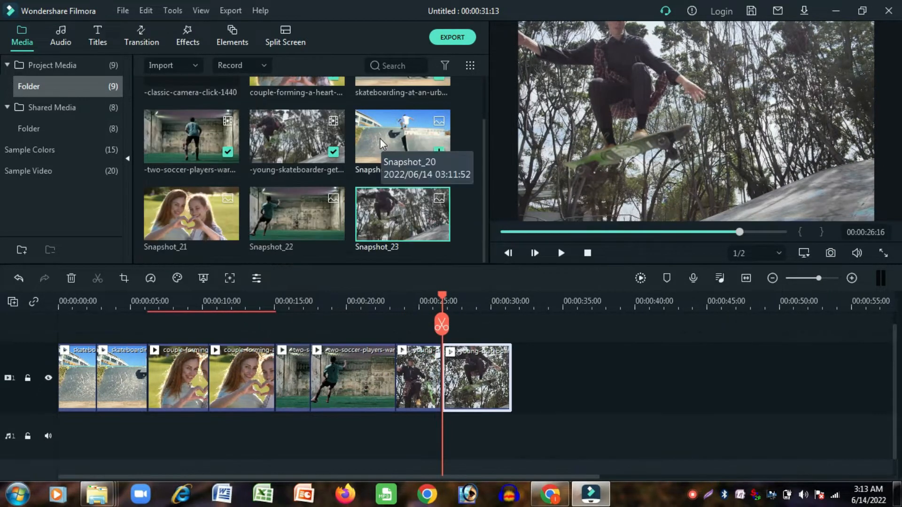
- Insert Snapshot_20, Snapshot_21, Snapshot_22 and Snapshot_23 on the video track at the split points of their matching clips
left_click_drag(379, 138, 94, 351)
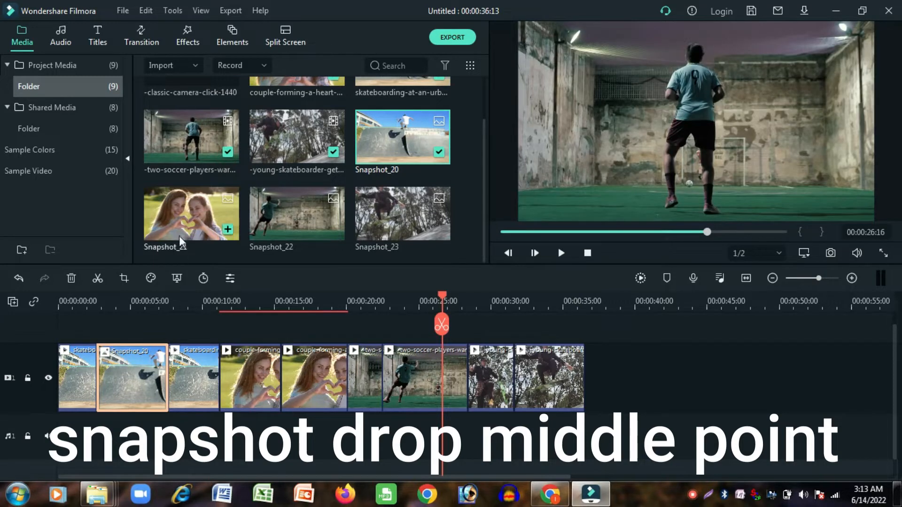
left_click_drag(182, 223, 306, 368)
left_click_drag(284, 217, 449, 363)
left_click_drag(380, 221, 695, 374)
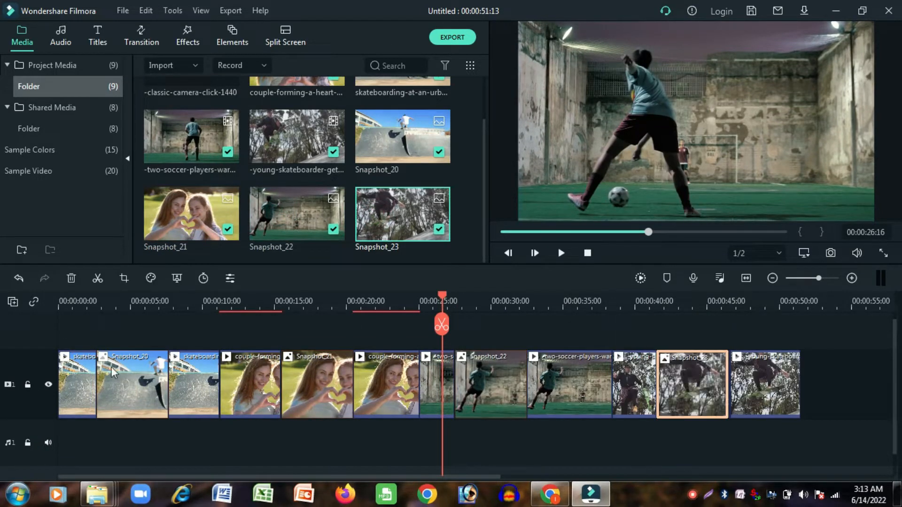
- Set the duration of the Snapshot_20 clip on the timeline to 00:00:01:00
left_click(127, 371)
left_click(117, 302)
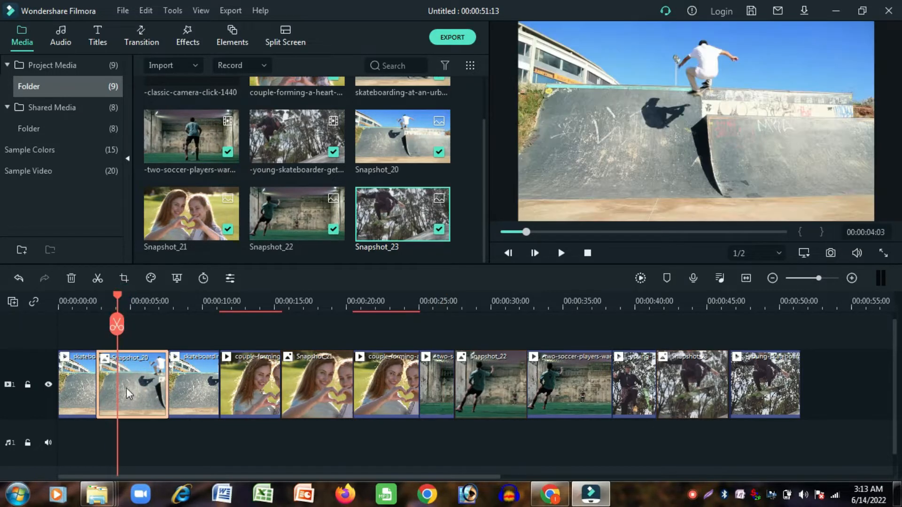
right_click(131, 388)
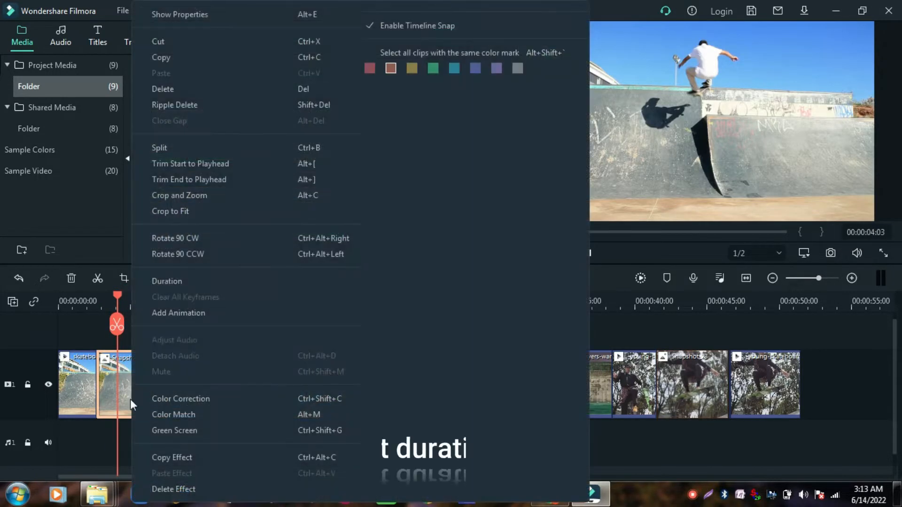
left_click(176, 286)
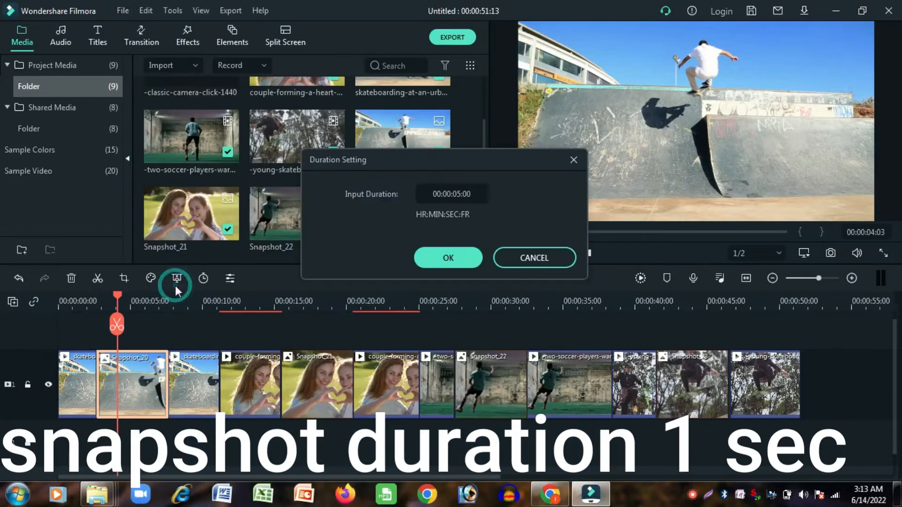
left_click(456, 195)
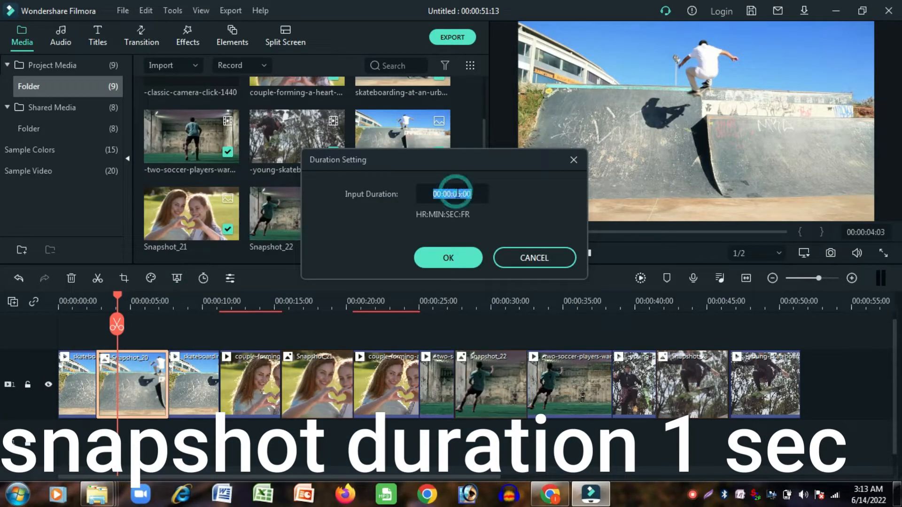
left_click(459, 195)
left_click(461, 195)
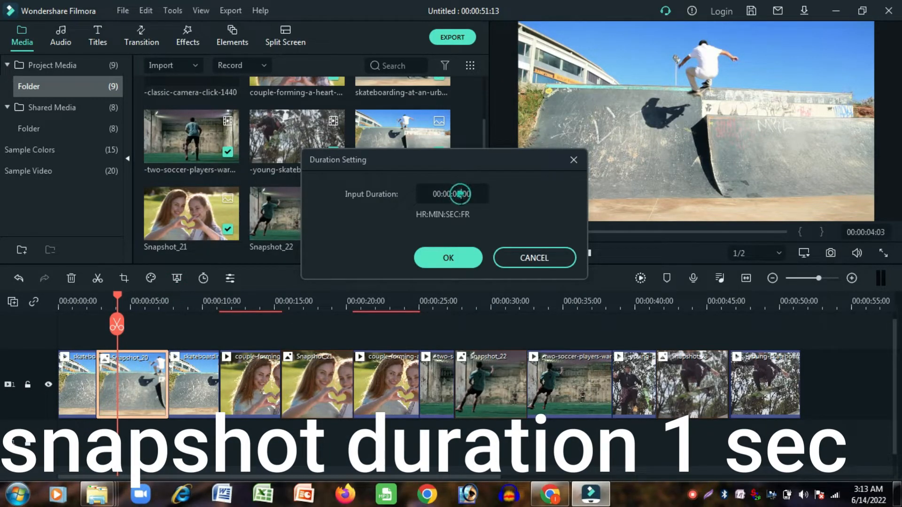
key("BackSpace")
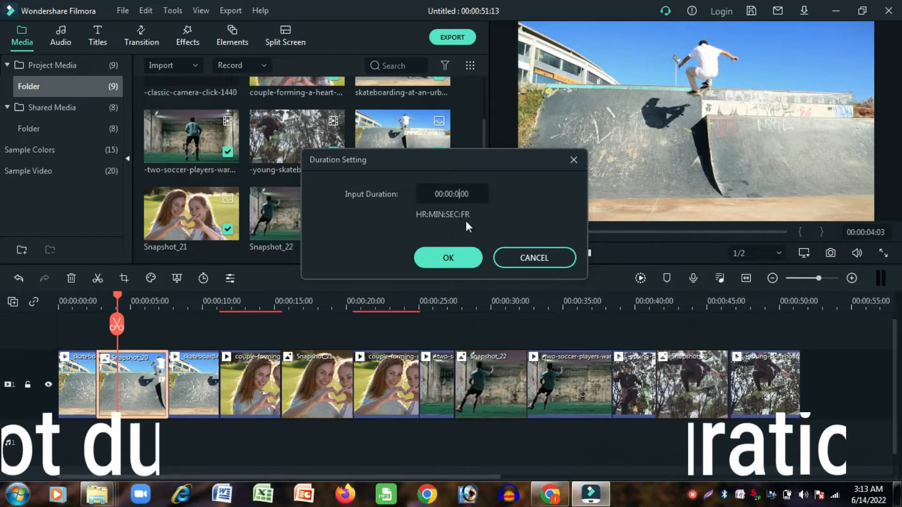
type("1")
left_click(446, 258)
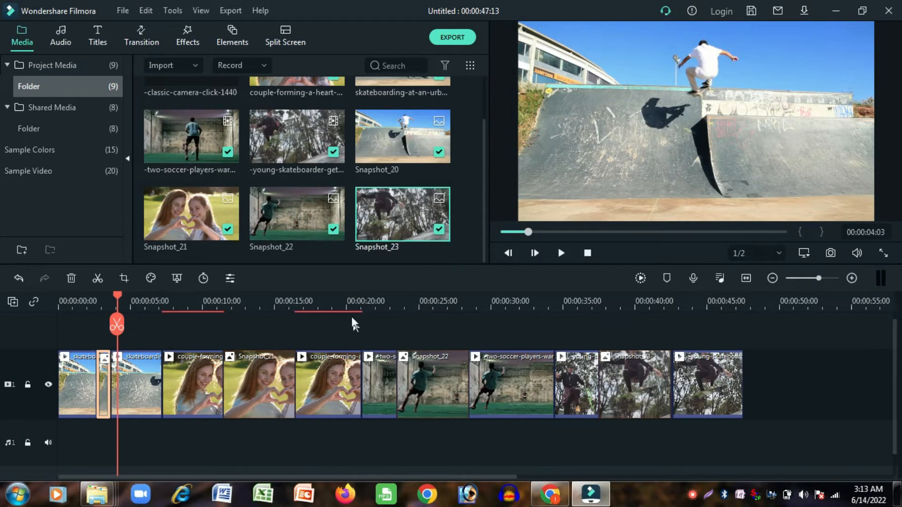
- Set the duration of the Snapshot_21 clip between the two couple clips to 1 second
left_click(264, 385)
right_click(263, 385)
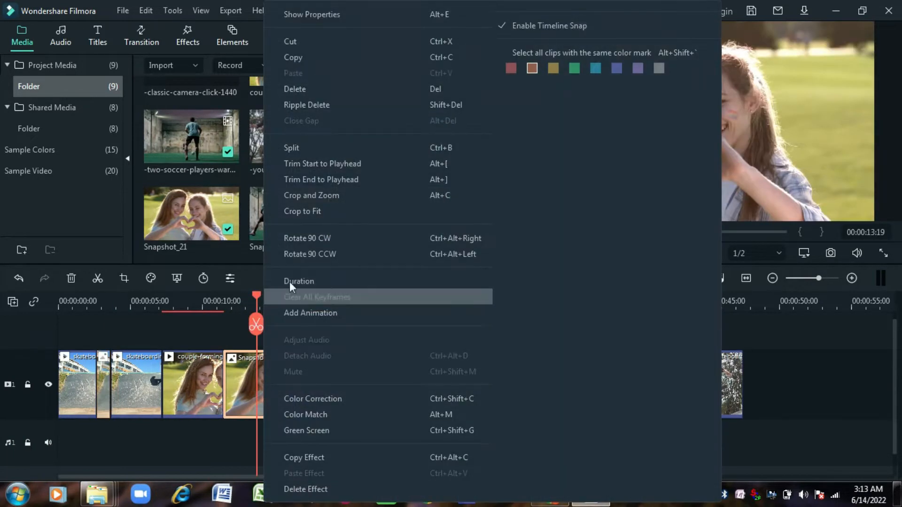
left_click(291, 295)
left_click(463, 190)
left_click(463, 193)
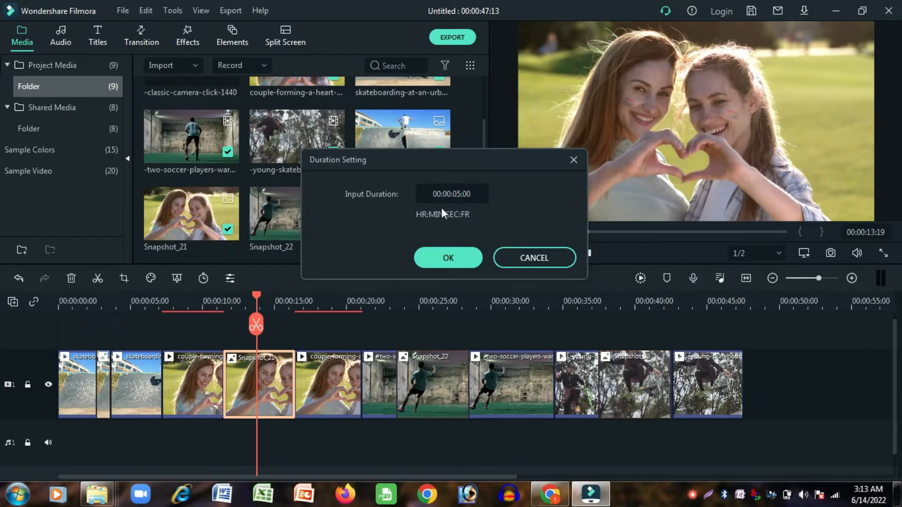
type("1")
left_click(449, 258)
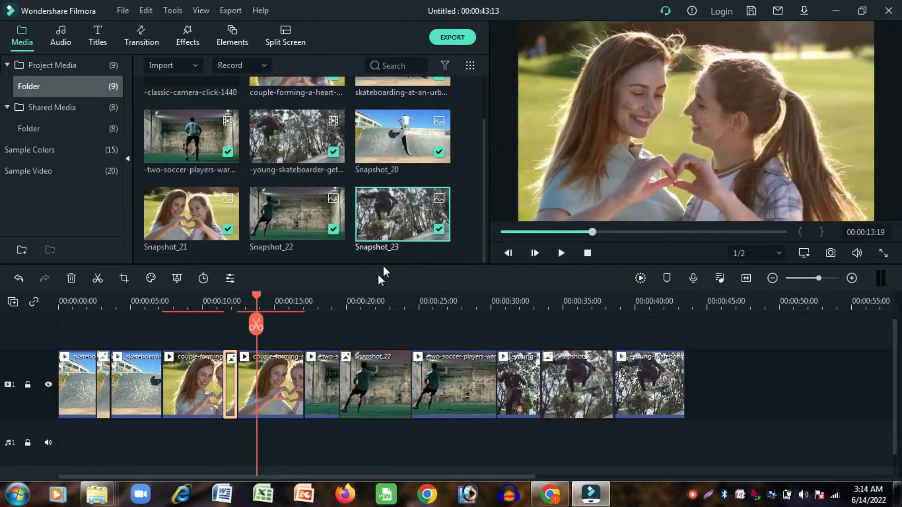
- Set the duration of the Snapshot_22 clip between the two soccer clips to 1 second
left_click(381, 366)
right_click(381, 366)
left_click(411, 285)
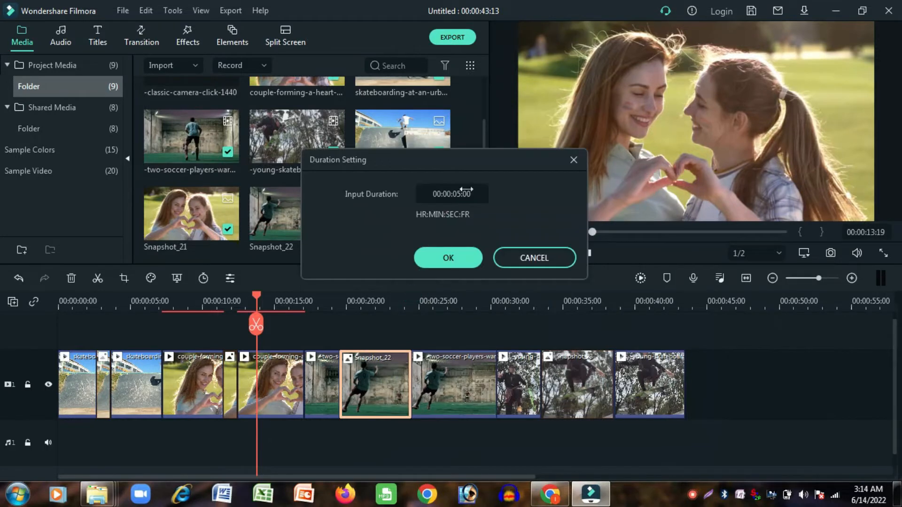
left_click(463, 193)
type("1")
left_click(428, 264)
- Set the duration of the Snapshot_23 clip between the two young-skateboarder clips to 1 second
right_click(514, 376)
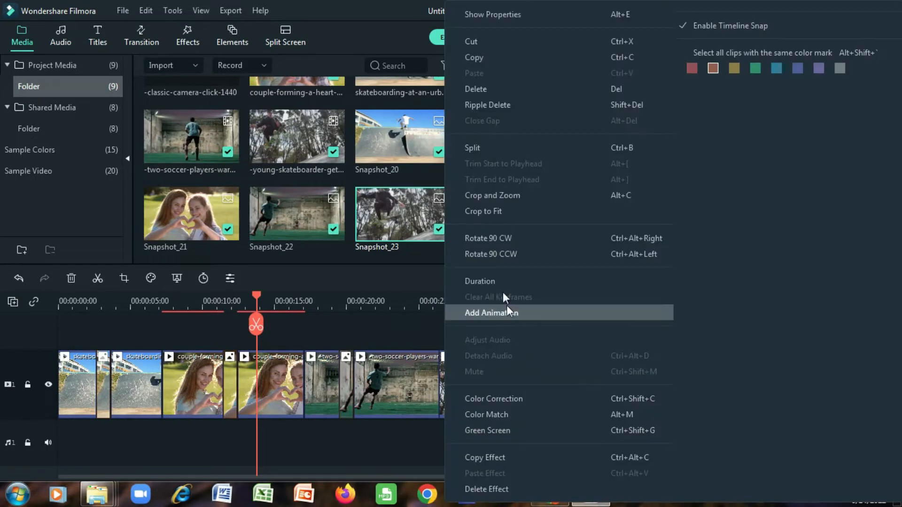
left_click(503, 281)
left_click(462, 194)
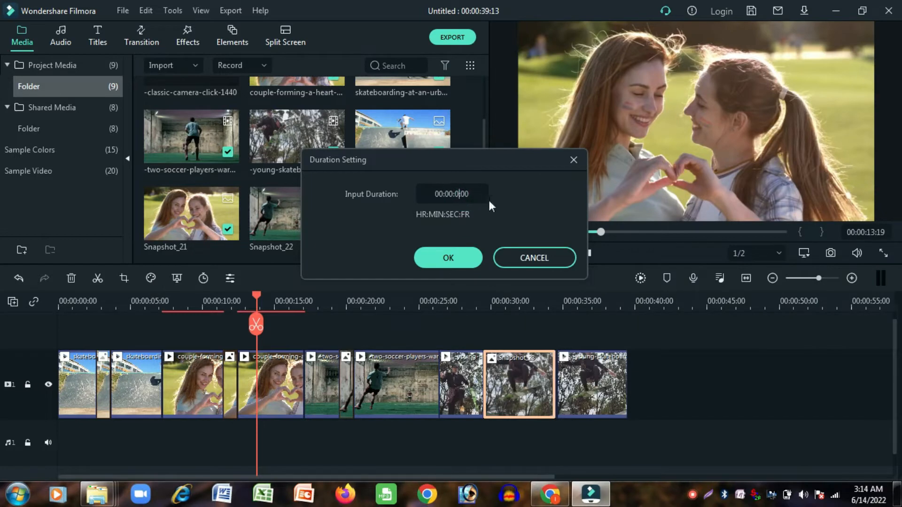
type("1")
left_click(444, 261)
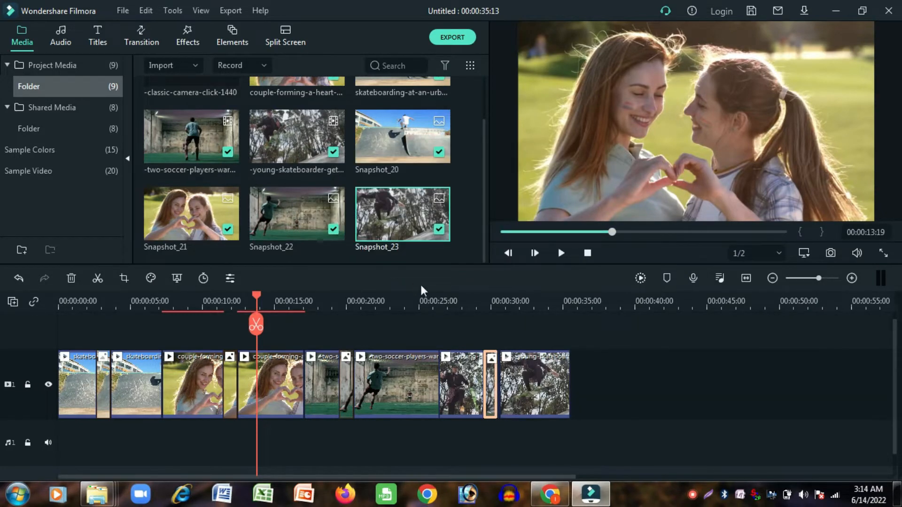
- Copy the four one-second snapshot clips between the split clips on the timeline together
left_click(58, 320)
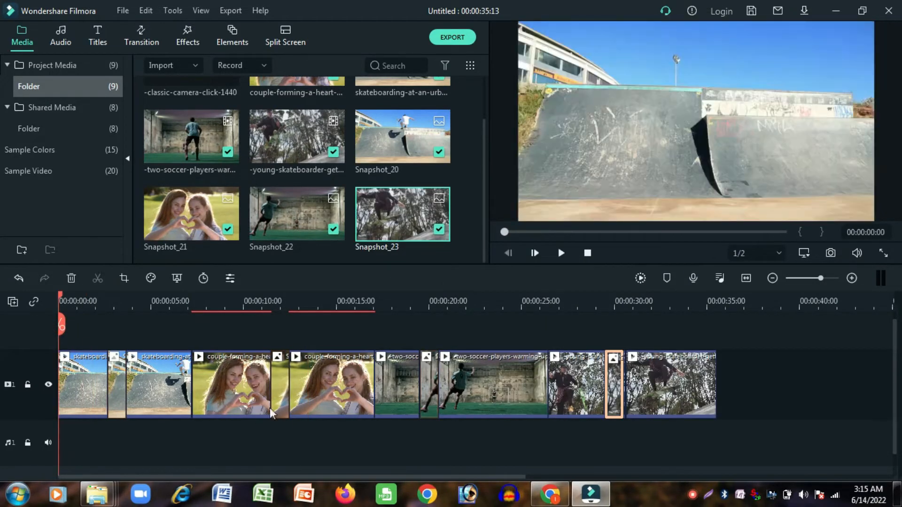
left_click(111, 399)
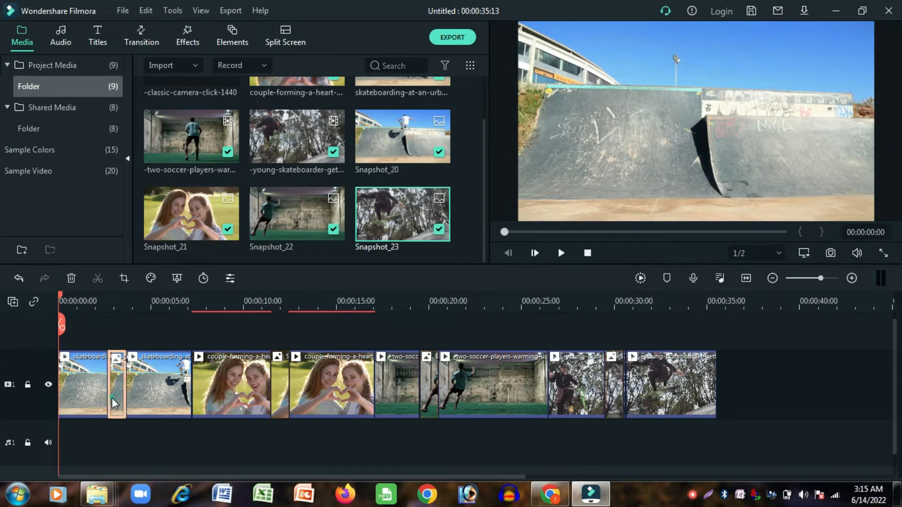
left_click(280, 391, "ctrl")
left_click(427, 388, "ctrl")
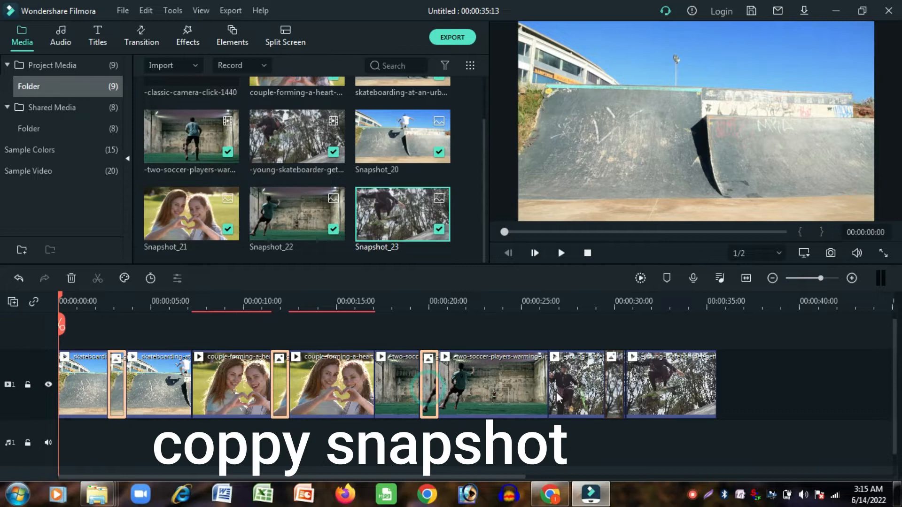
left_click(613, 389, "ctrl")
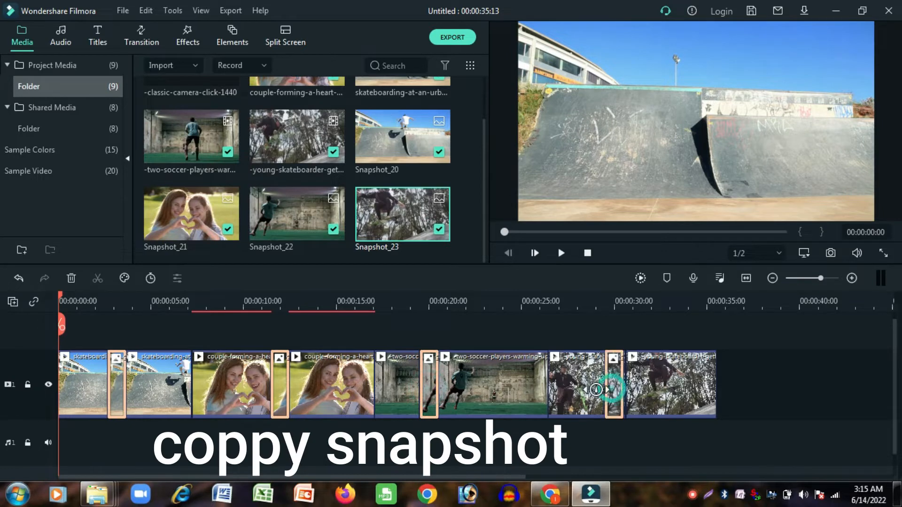
right_click(113, 392)
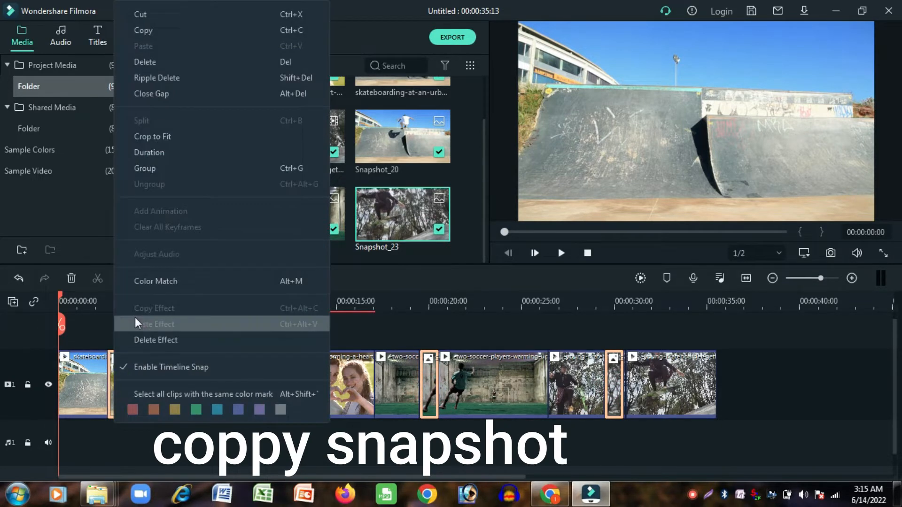
left_click(145, 30)
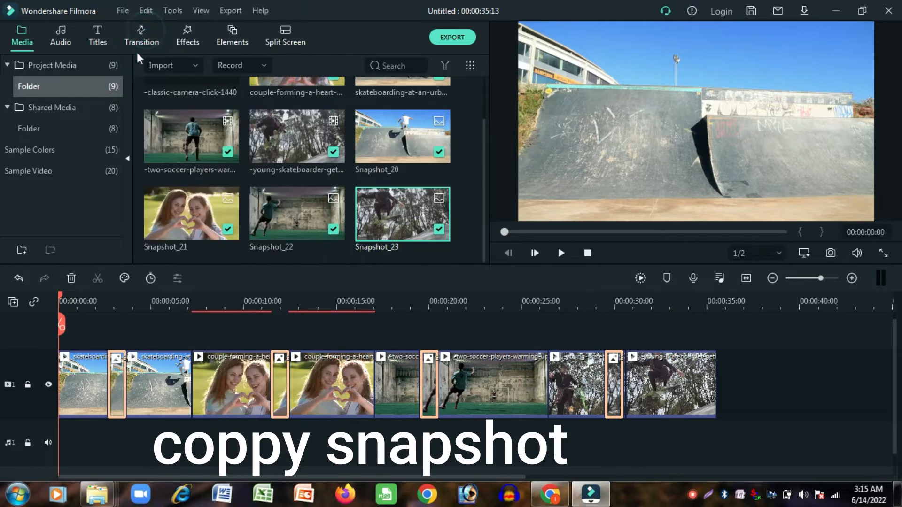
- Lock video track 1 and paste the four copied snapshots onto a second video track above it
left_click(27, 384)
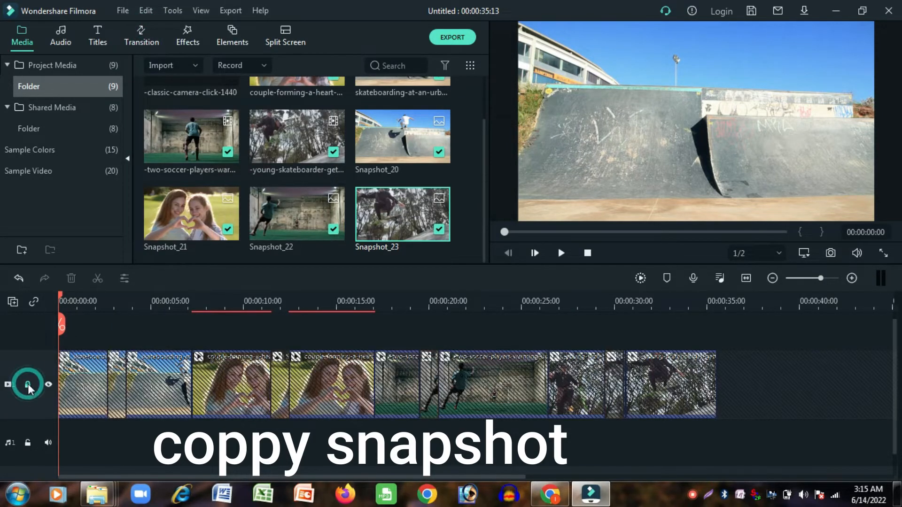
scroll(105, 335, "up", 1)
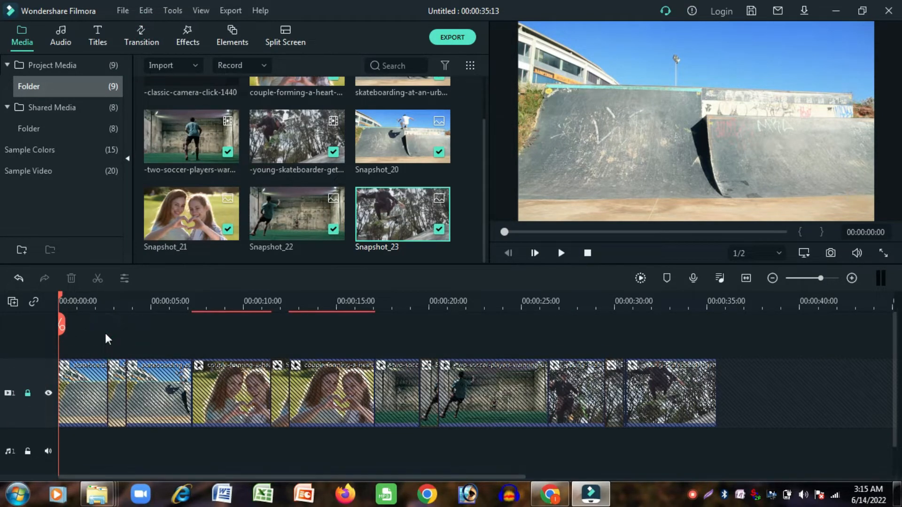
left_click(102, 301)
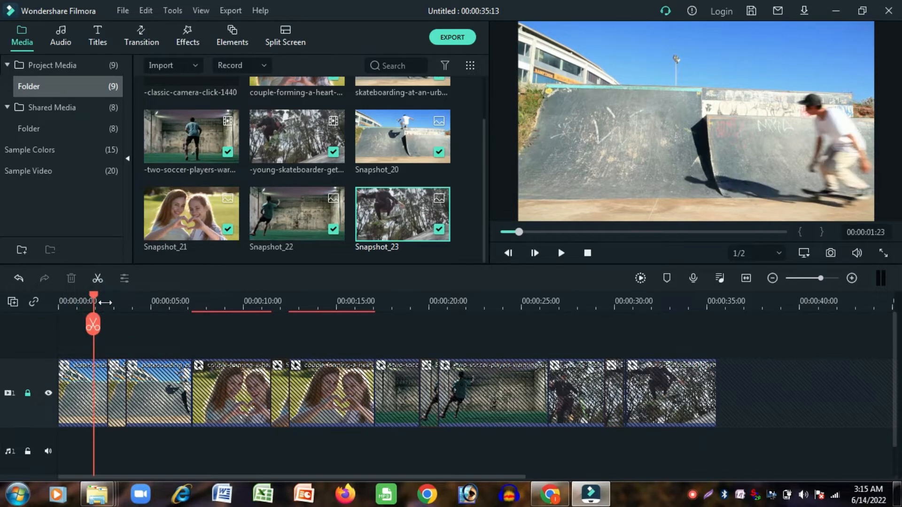
right_click(126, 335)
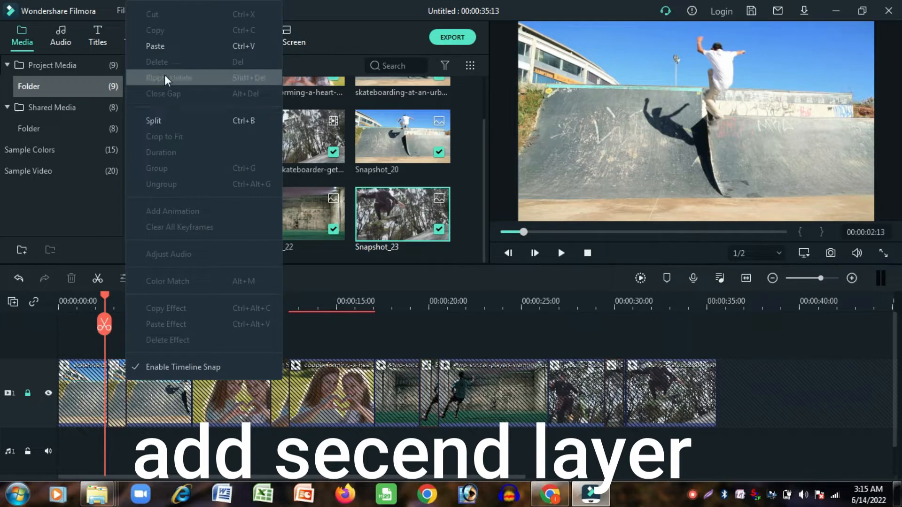
left_click(168, 44)
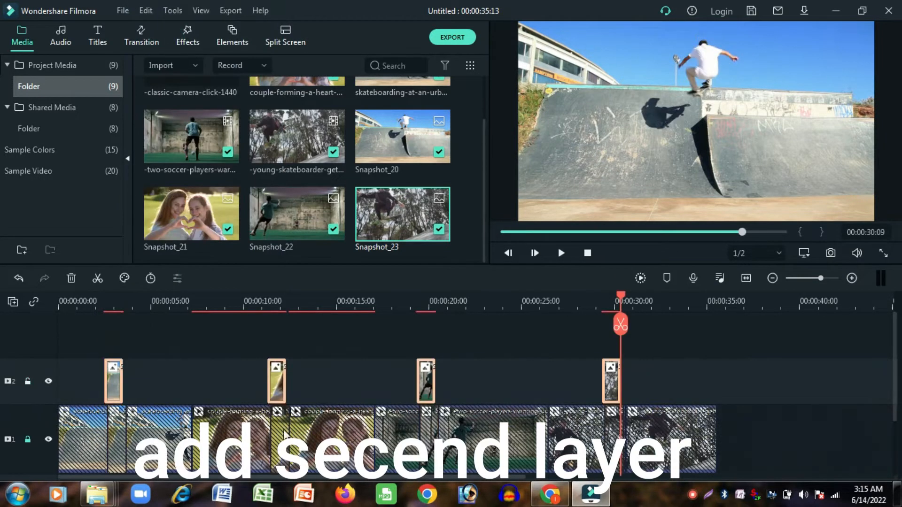
- Shift the four pasted snapshots together to line up above the original snapshots, and unlock video track 1
left_click_drag(277, 385, 282, 385)
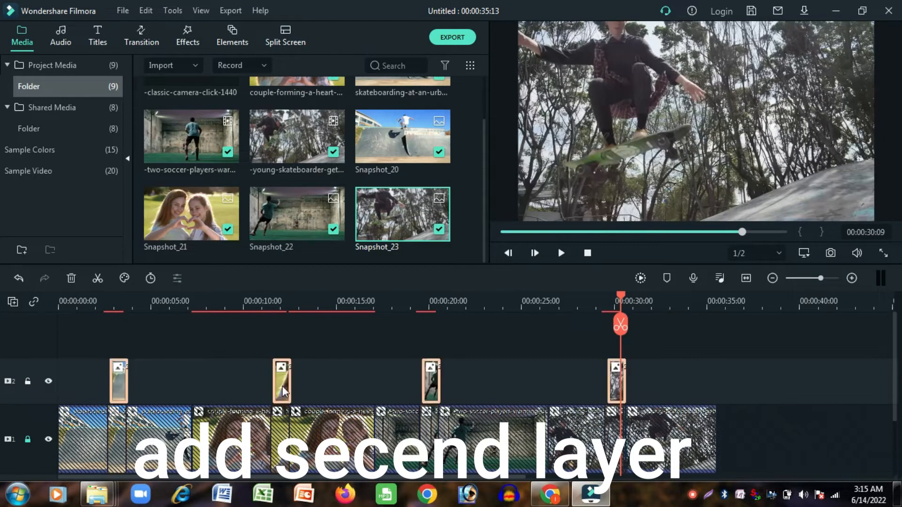
left_click(379, 370)
left_click(125, 385)
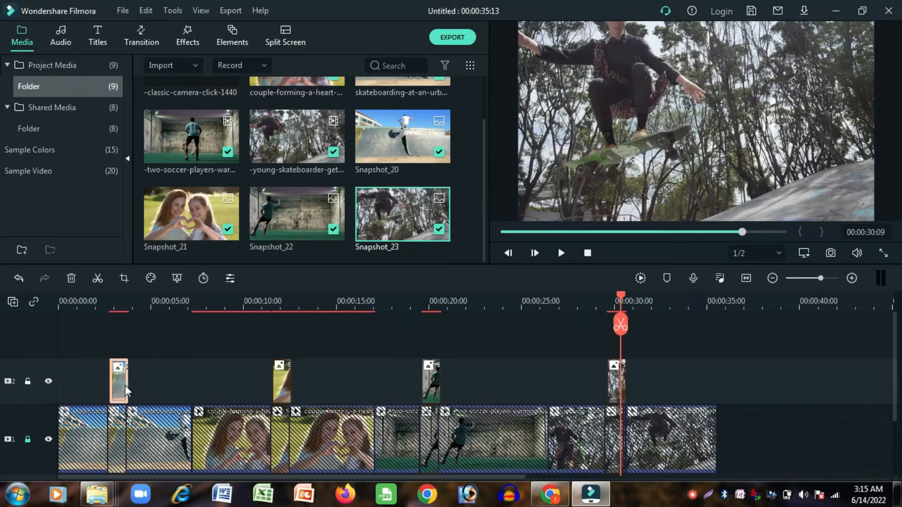
left_click(28, 440)
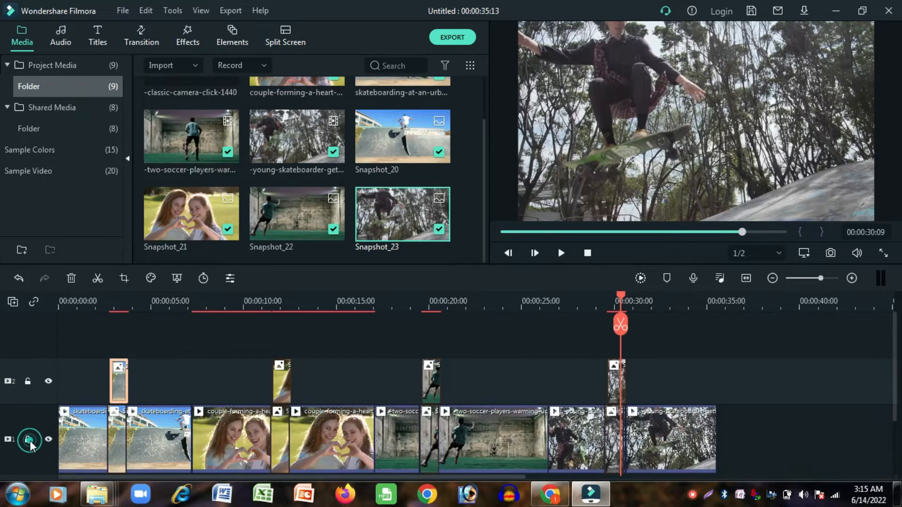
- Set the scale of the skate-ramp snapshot on video track 2 to 80%
double_click(121, 381)
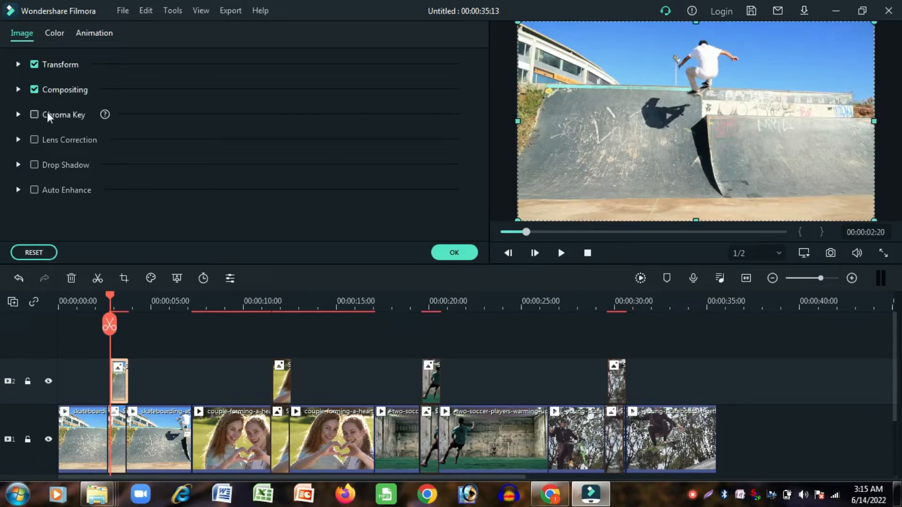
left_click(18, 64)
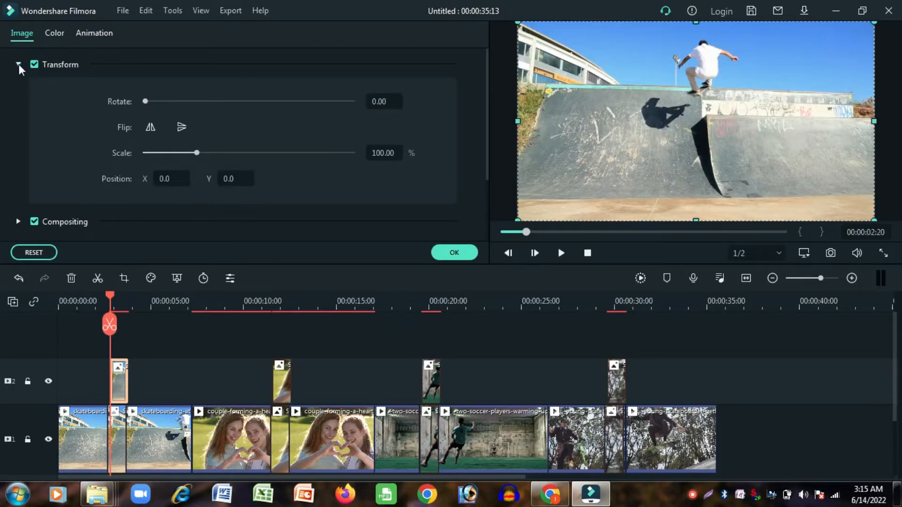
left_click(384, 153)
left_click_drag(379, 153, 353, 152)
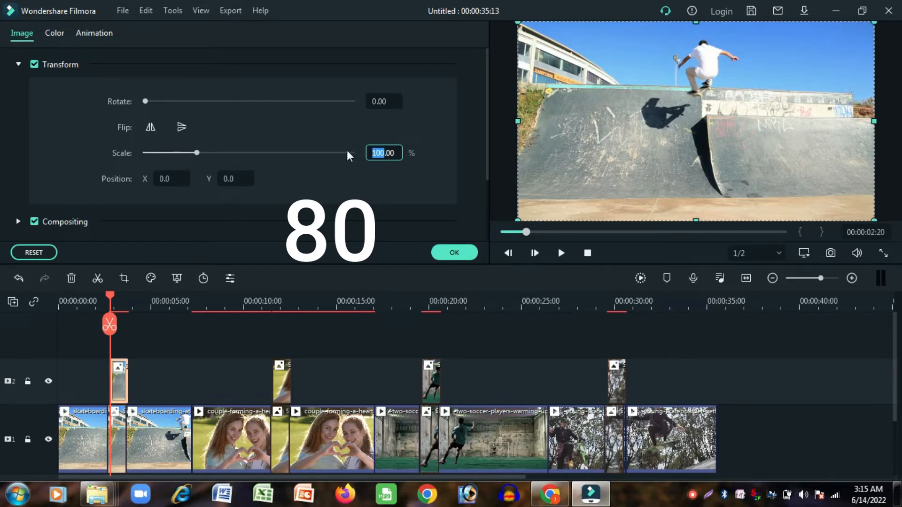
type("80")
left_click(453, 254)
- Set the scale of the couple snapshot on video track 2 to 80%
double_click(287, 385)
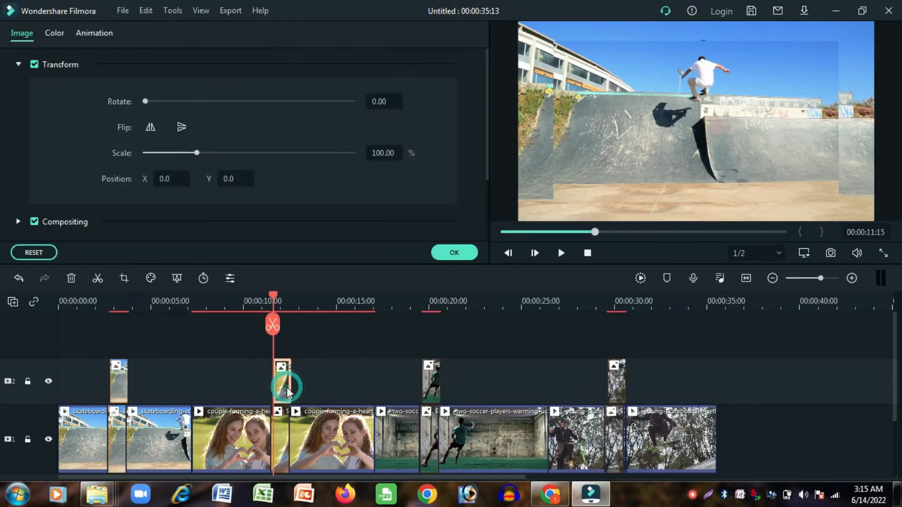
double_click(381, 154)
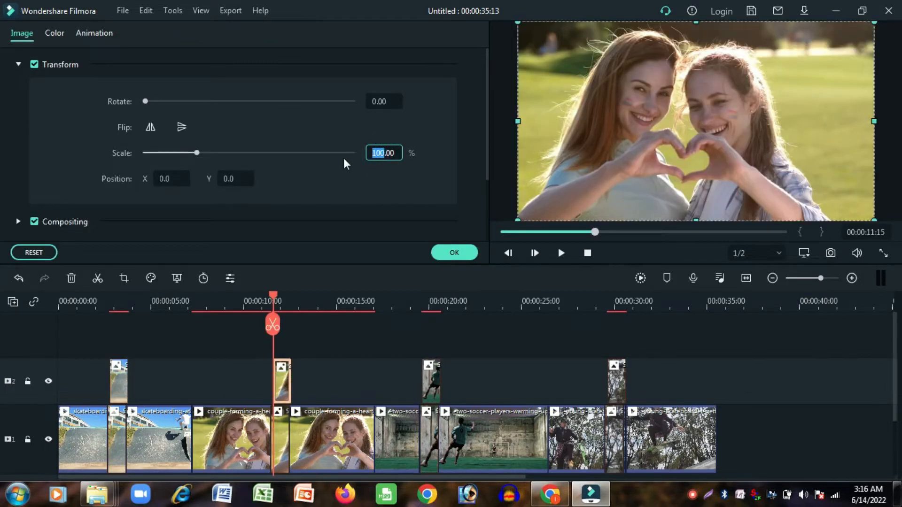
type("80")
left_click(454, 252)
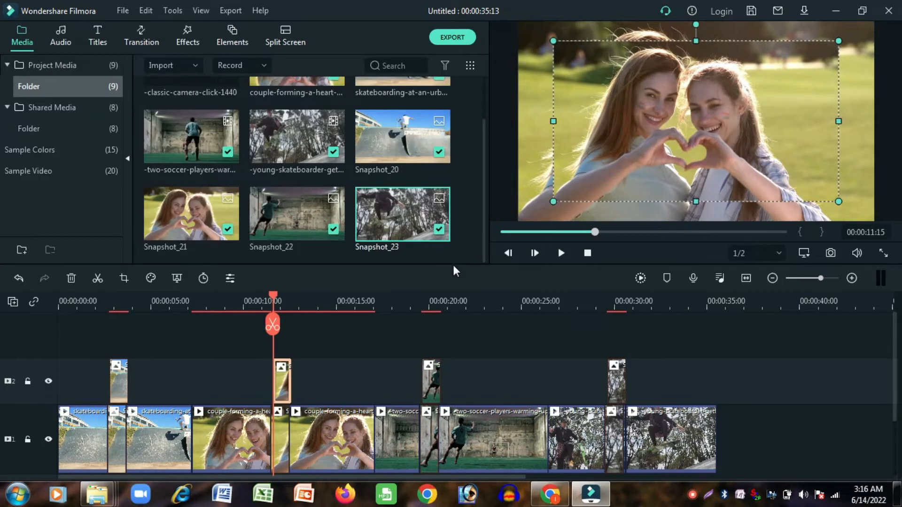
- Set the scale of the soccer snapshot on video track 2 to 80%
double_click(431, 385)
double_click(380, 152)
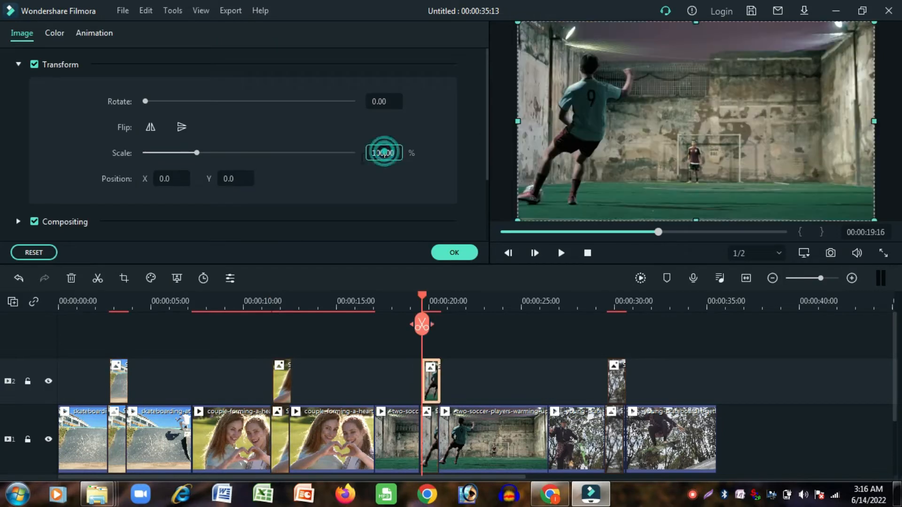
type("80")
left_click(453, 252)
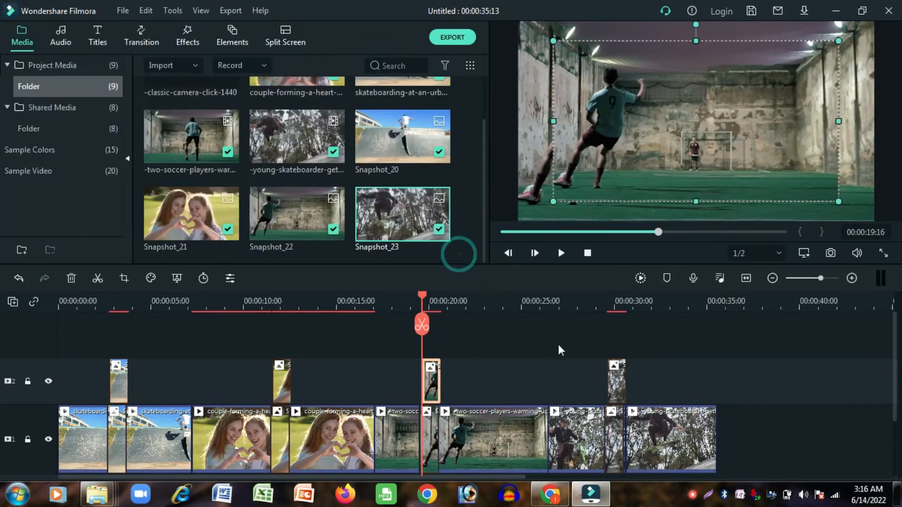
- Set the scale of the young-skateboarder snapshot on video track 2 to 80%
left_click(624, 390)
double_click(617, 382)
double_click(379, 153)
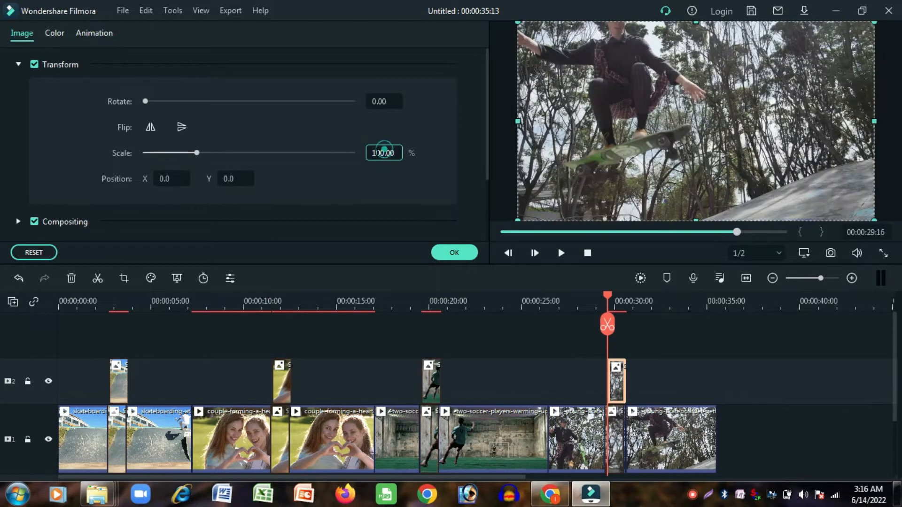
type("80")
left_click(448, 249)
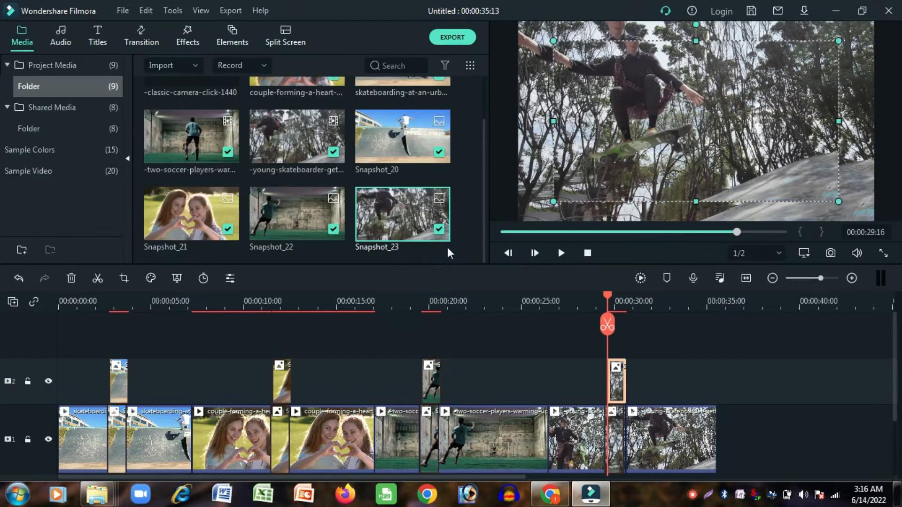
- Search the included effects for "bor" and apply the Border effect to the skate-ramp snapshot on video track 2
left_click(118, 381)
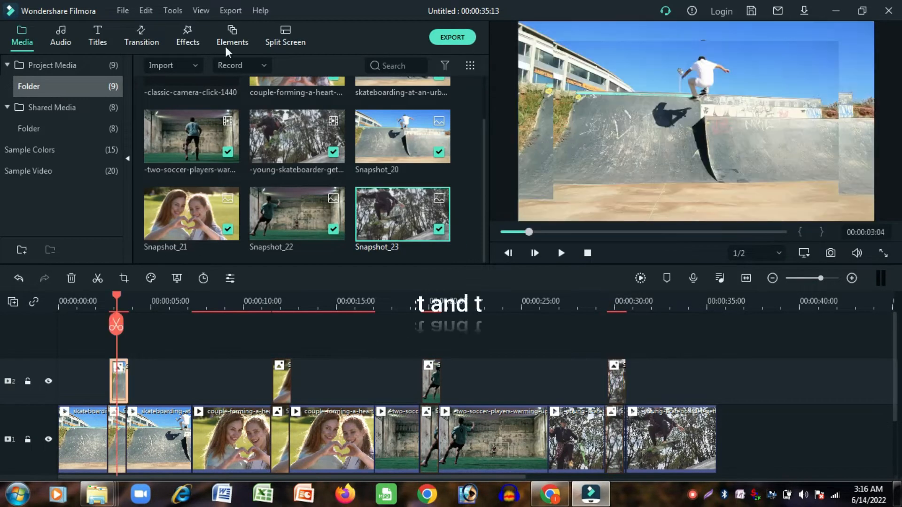
left_click(186, 41)
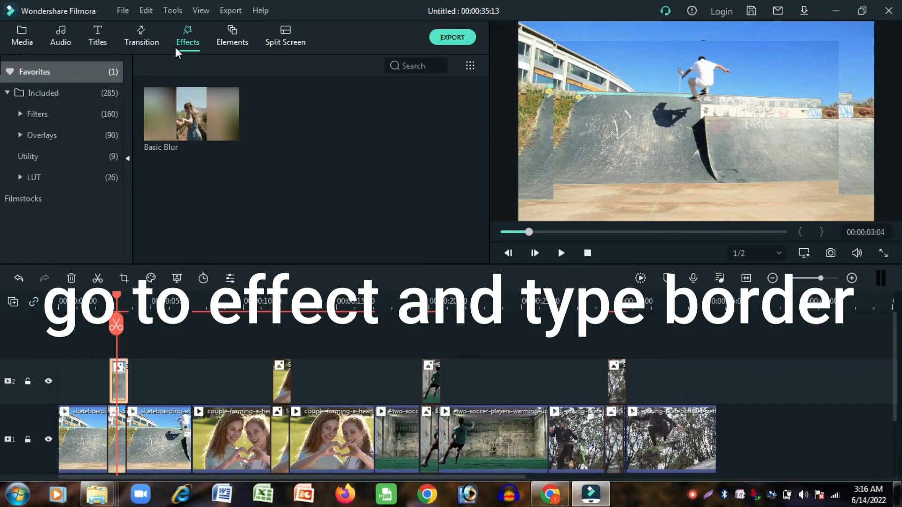
left_click(7, 93)
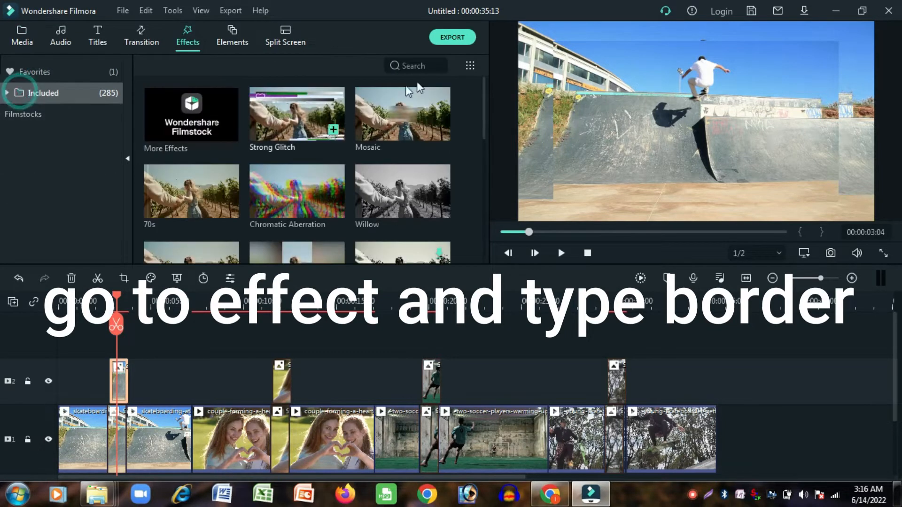
left_click(418, 66)
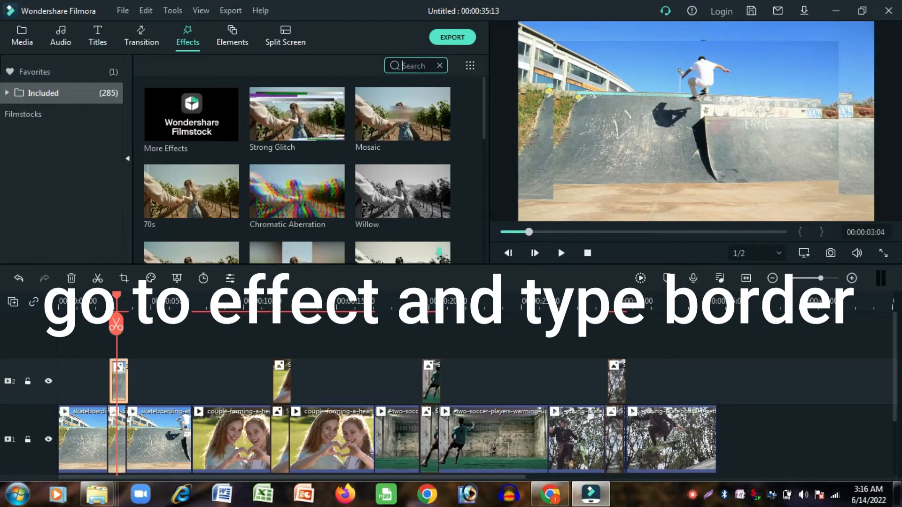
type("bor")
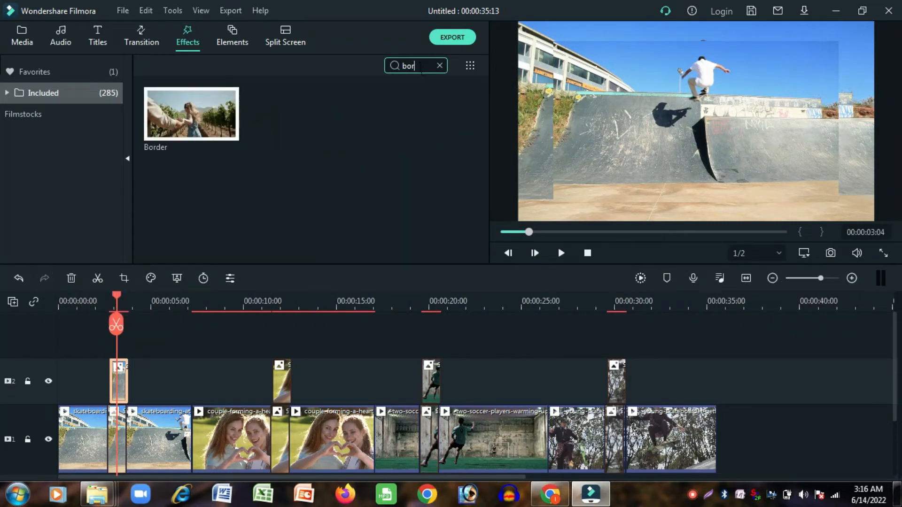
left_click_drag(206, 126, 120, 371)
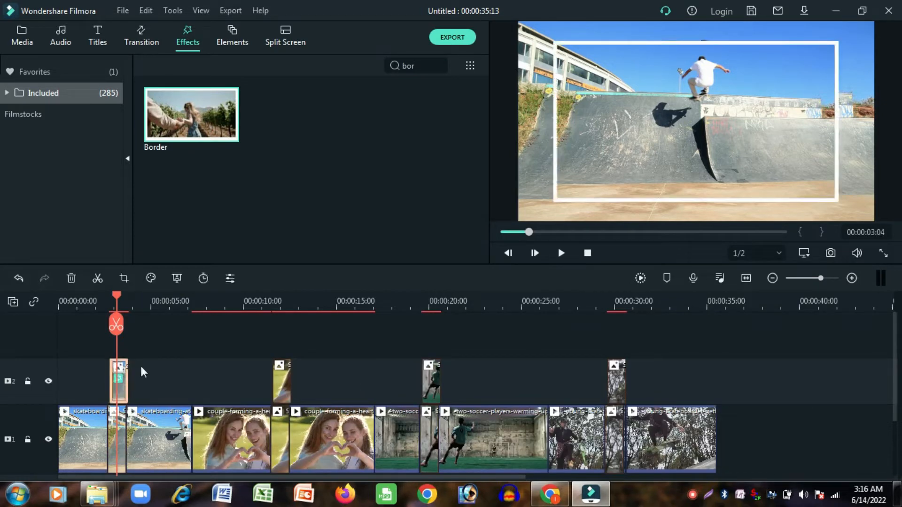
- Apply the Border effect to the couple, soccer and young-skateboarder snapshots on video track 2
left_click_drag(180, 145, 287, 373)
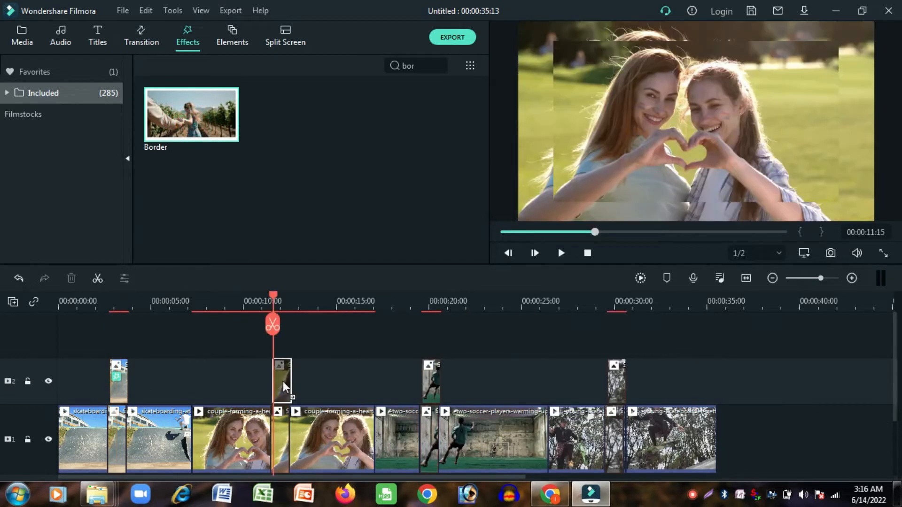
left_click_drag(221, 128, 433, 376)
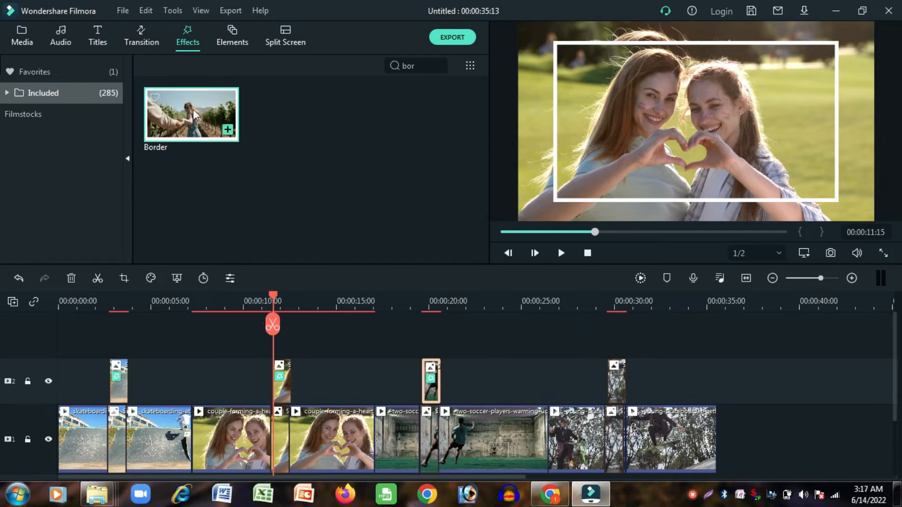
left_click_drag(195, 115, 706, 376)
left_click_drag(650, 386, 612, 375)
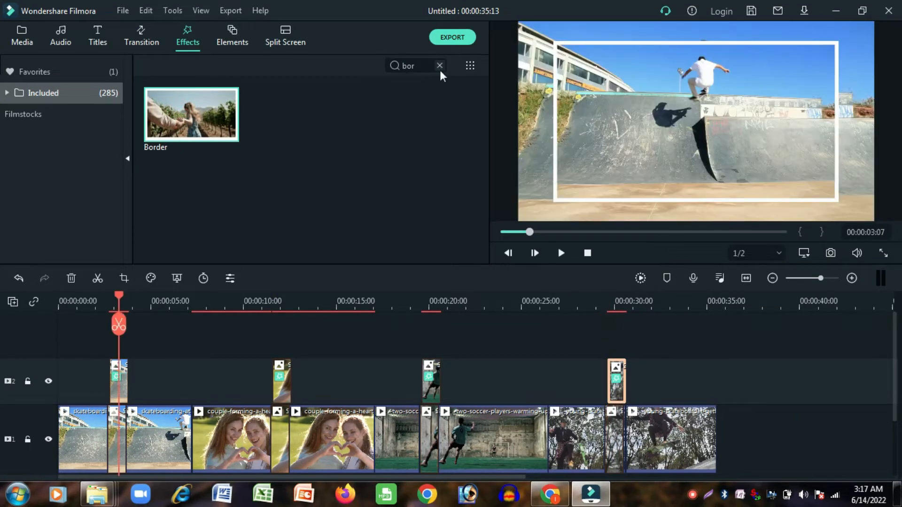
- Search the effects for "squ" and apply the Square Blur effect to the skate-ramp snapshot on video track 1
left_click(439, 66)
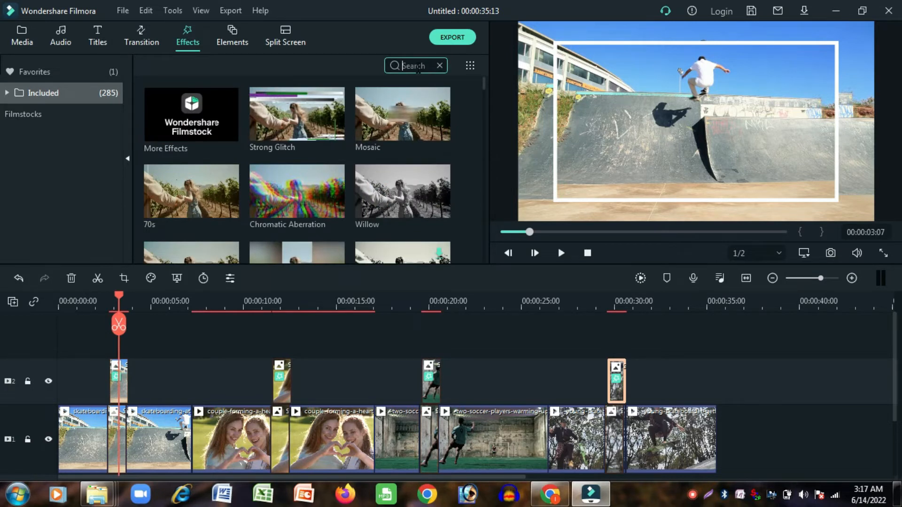
type("squ")
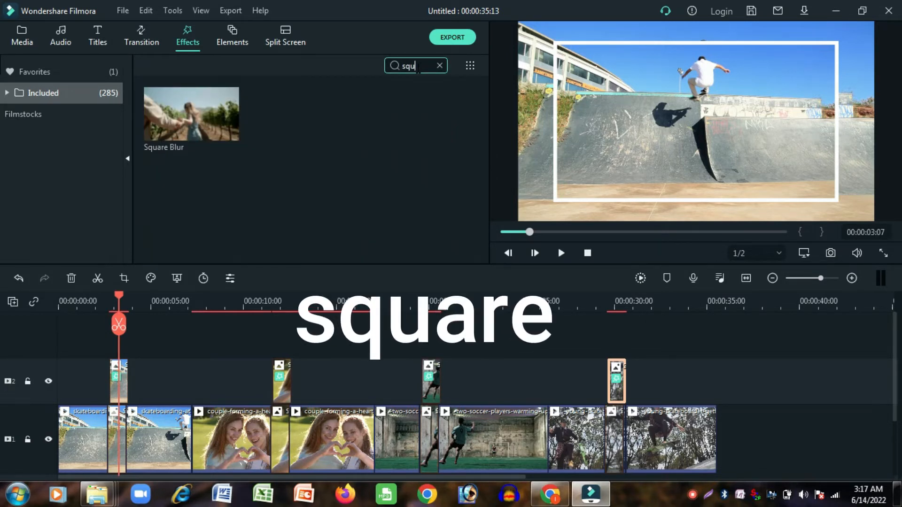
left_click(194, 121)
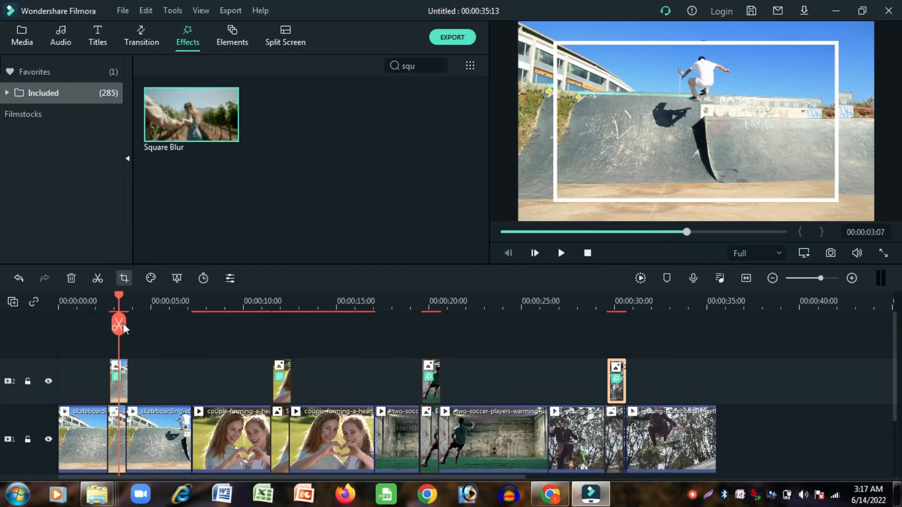
left_click(120, 442)
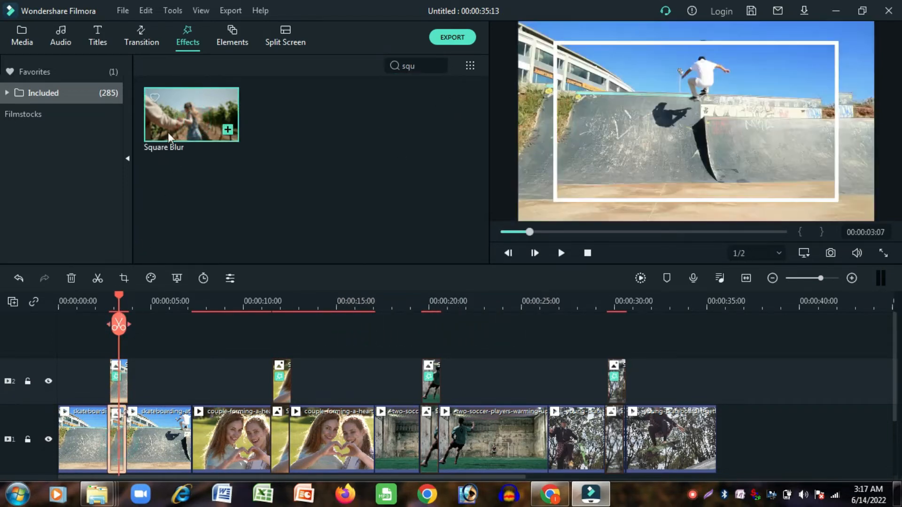
left_click_drag(169, 132, 118, 429)
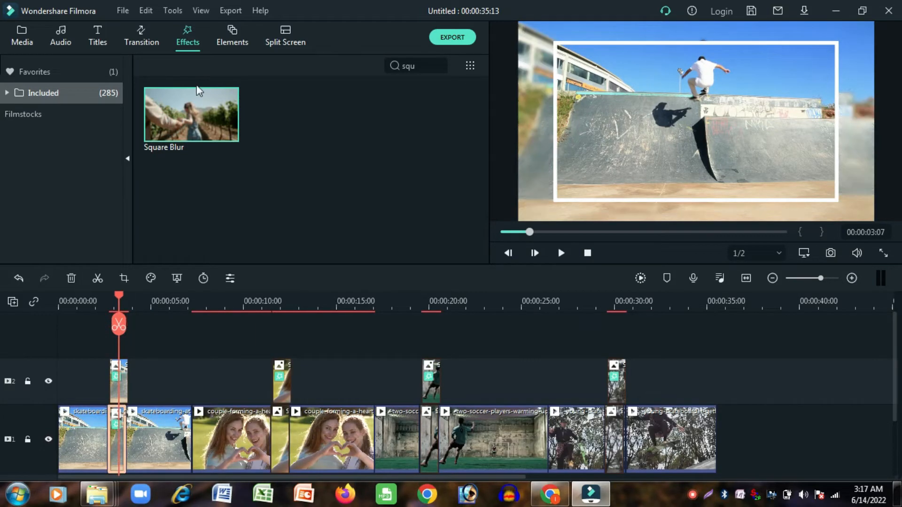
- Apply the Square Blur effect to the couple, soccer and young-skateboarder snapshots on video track 1, then check the skate-ramp freeze frame
left_click_drag(196, 89, 282, 424)
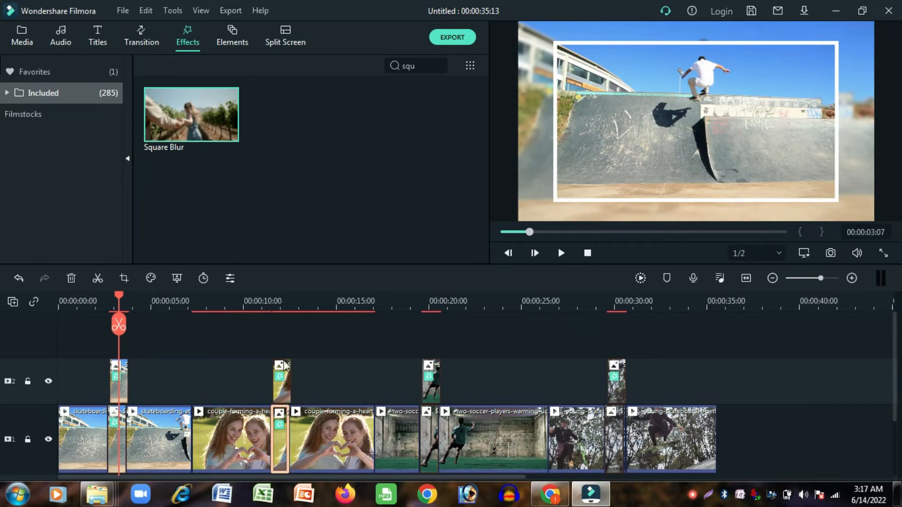
left_click_drag(197, 112, 614, 436)
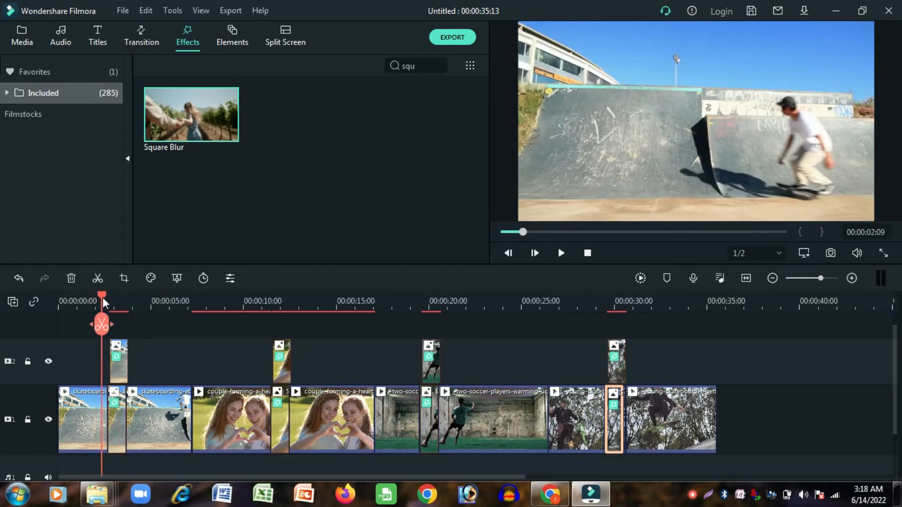
left_click_drag(102, 297, 119, 297)
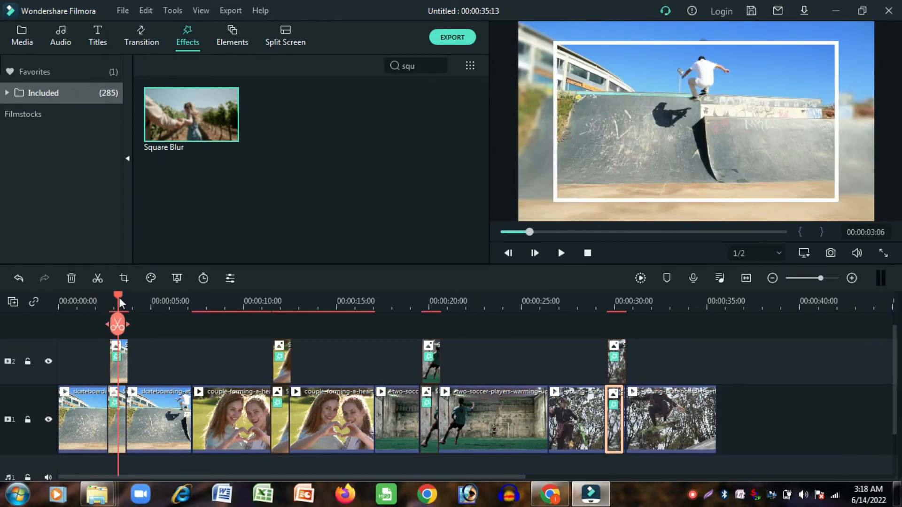
- Apply the Boom! preset animation to the skate-ramp snapshot on video track 2
left_click(125, 371)
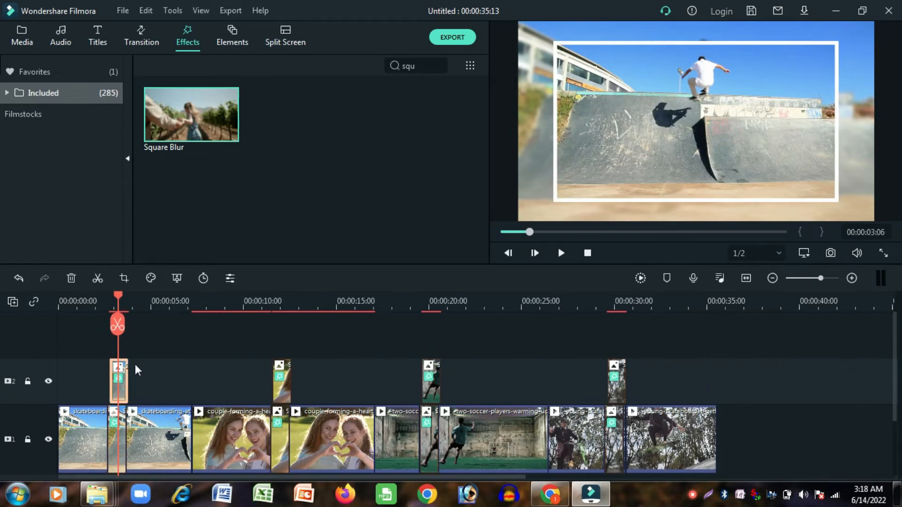
double_click(125, 386)
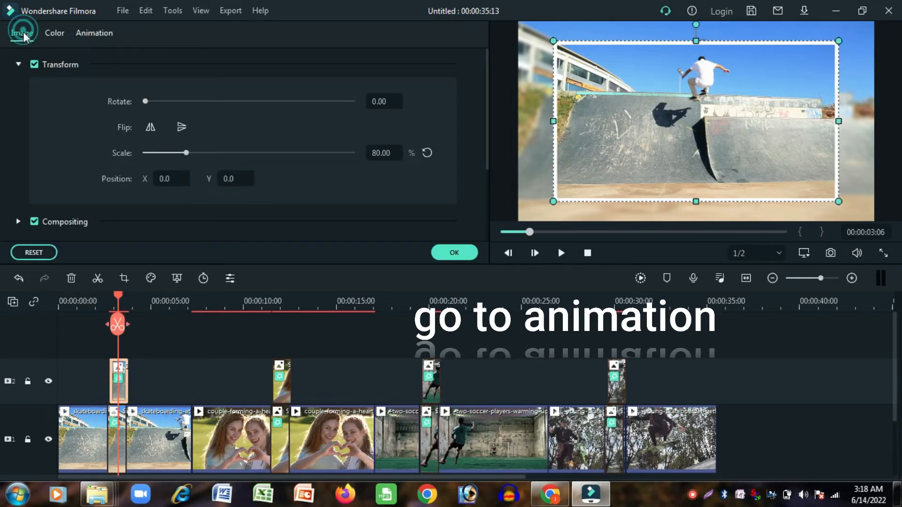
left_click(19, 65)
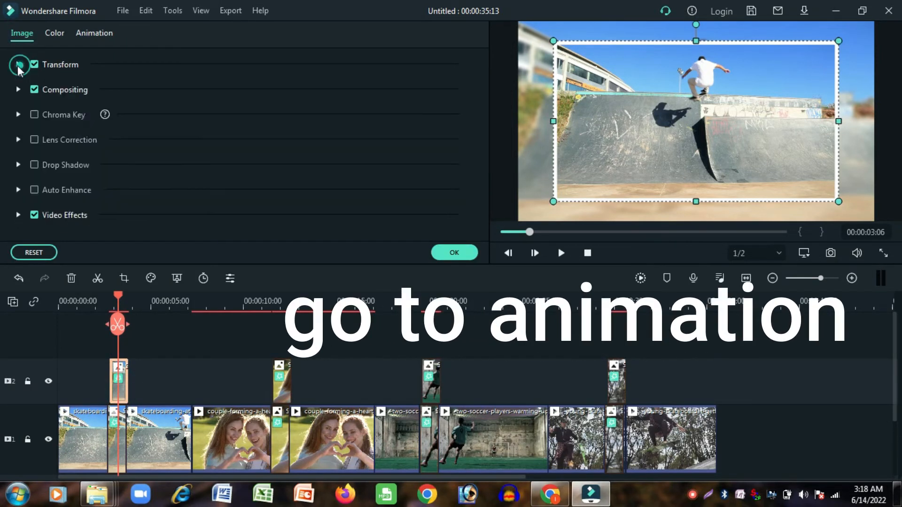
left_click(97, 33)
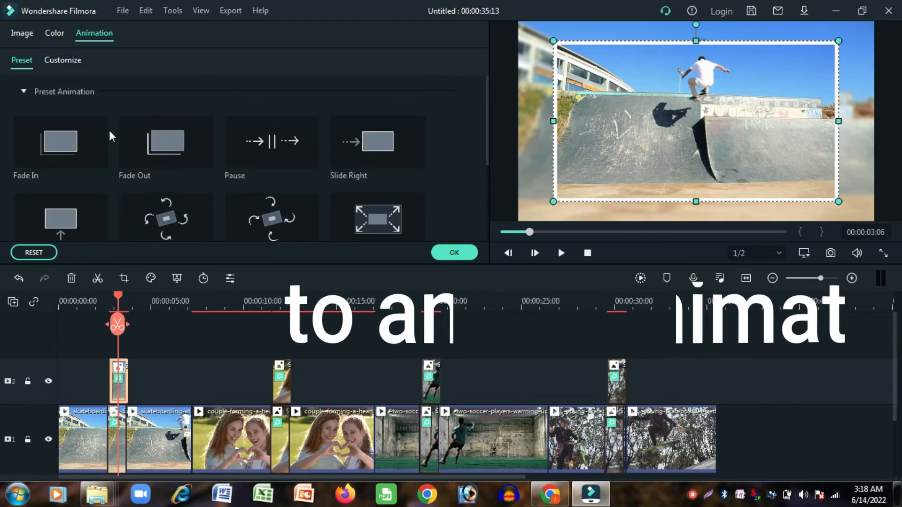
scroll(108, 131, "down", 10)
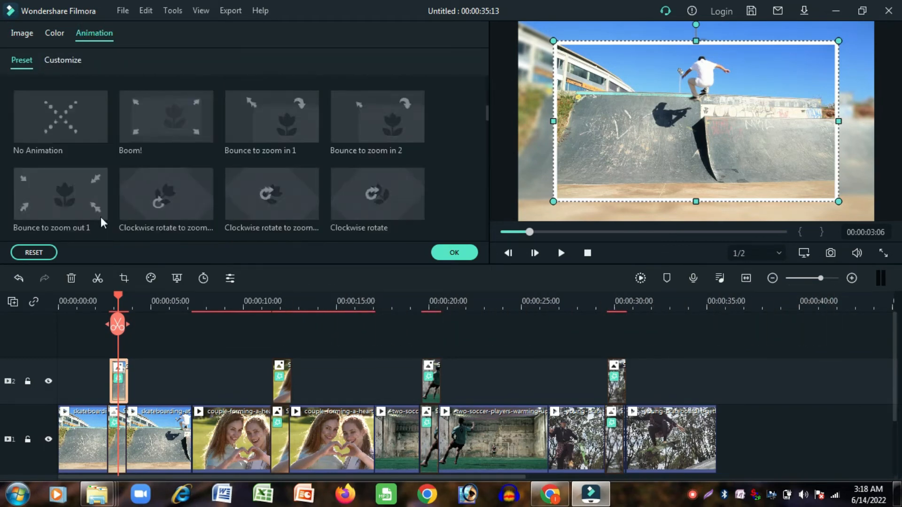
left_click(176, 117)
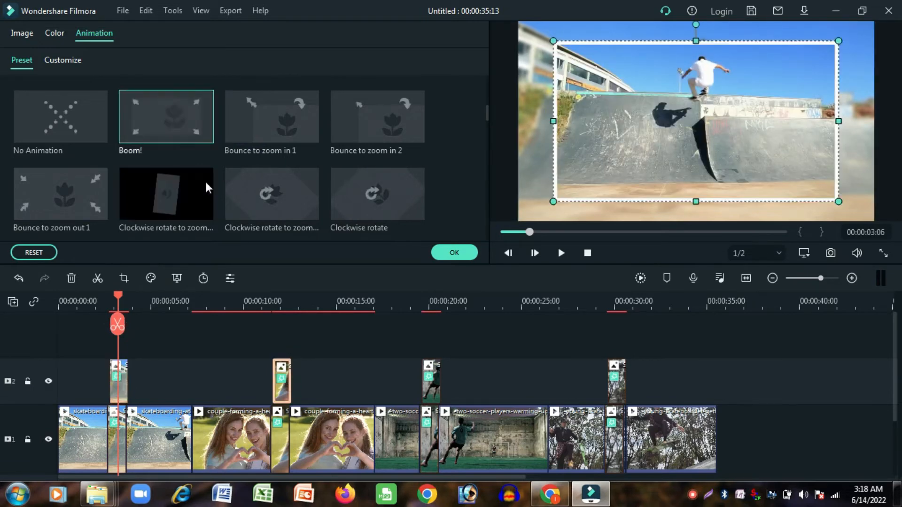
- Apply the Boom! preset animation to the couple, soccer and young-skateboarder snapshots on video track 2 and confirm the settings
double_click(184, 122)
left_click(433, 397)
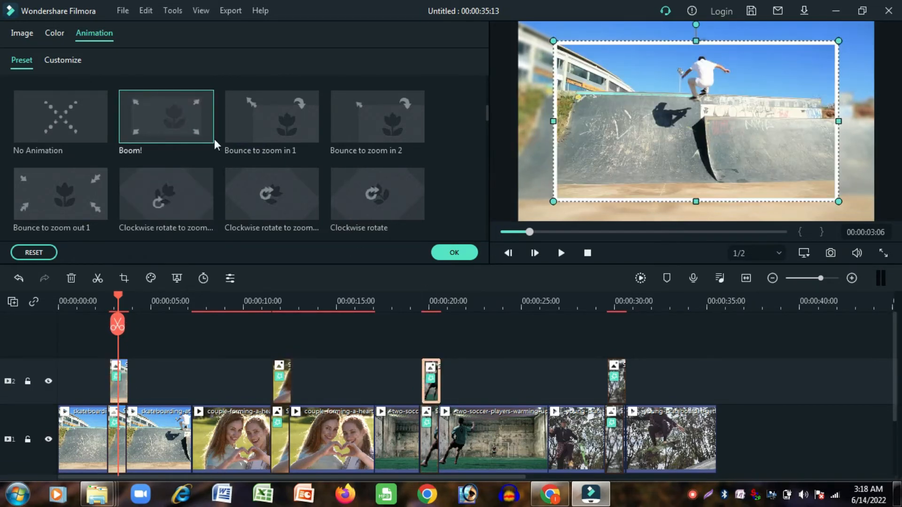
left_click(171, 114)
left_click(616, 397)
left_click(174, 115)
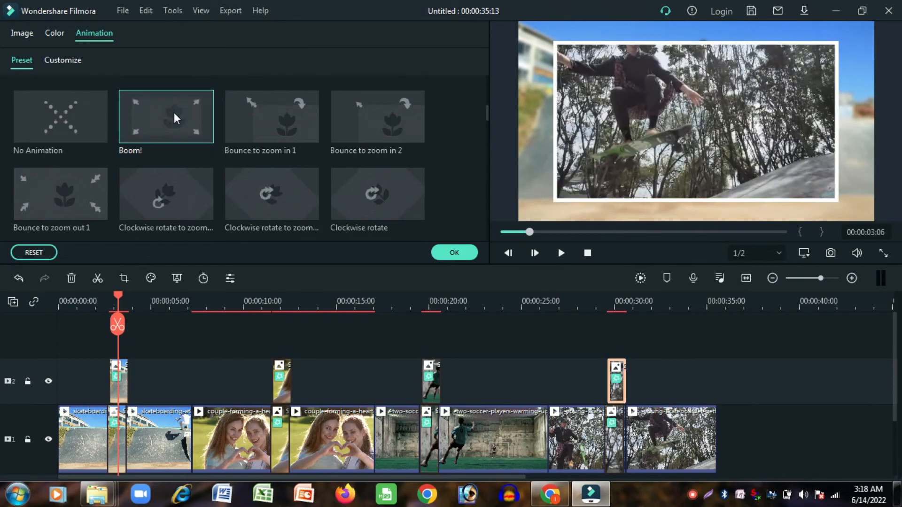
scroll(252, 160, "down", 3)
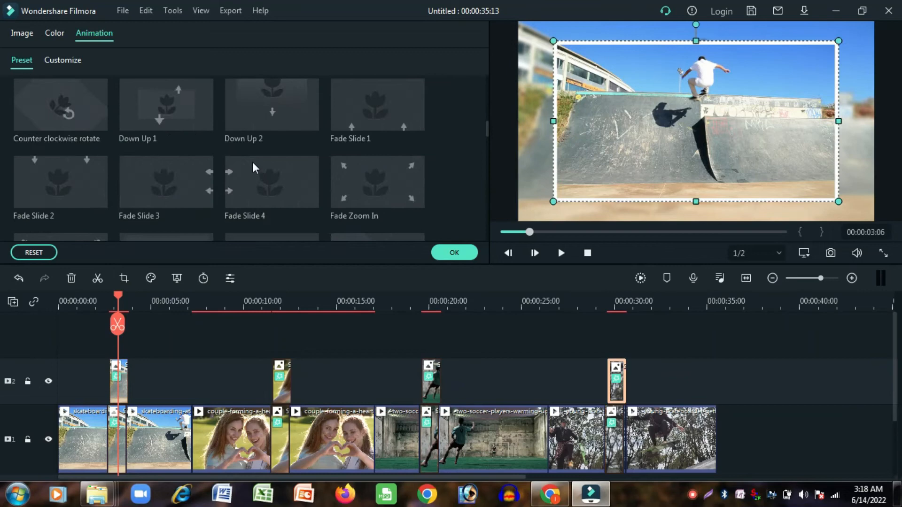
left_click(449, 255)
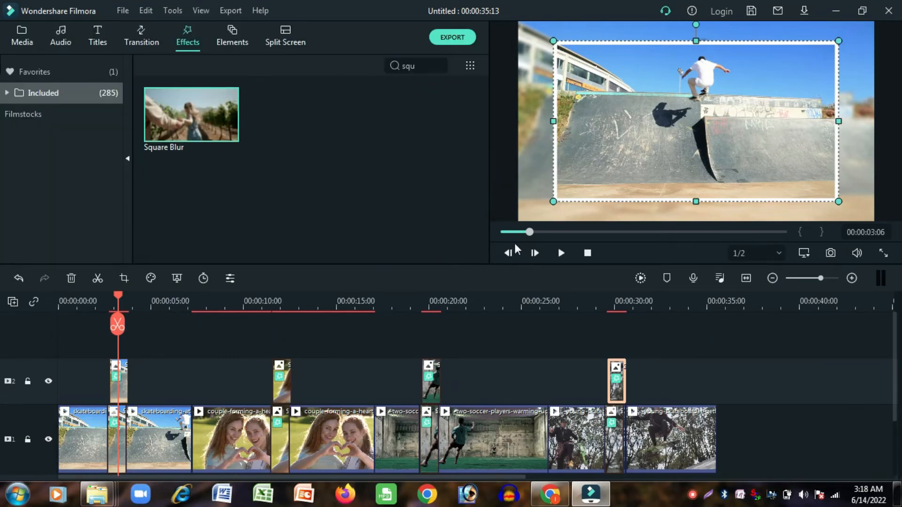
- Play the timeline from near its beginning through the first two snapshots to preview the animated freeze frames
left_click_drag(529, 233, 509, 236)
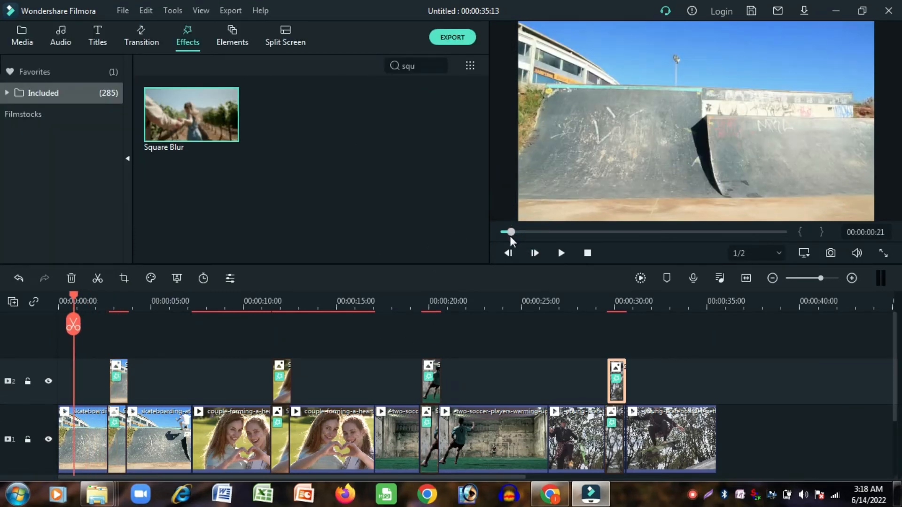
left_click(560, 256)
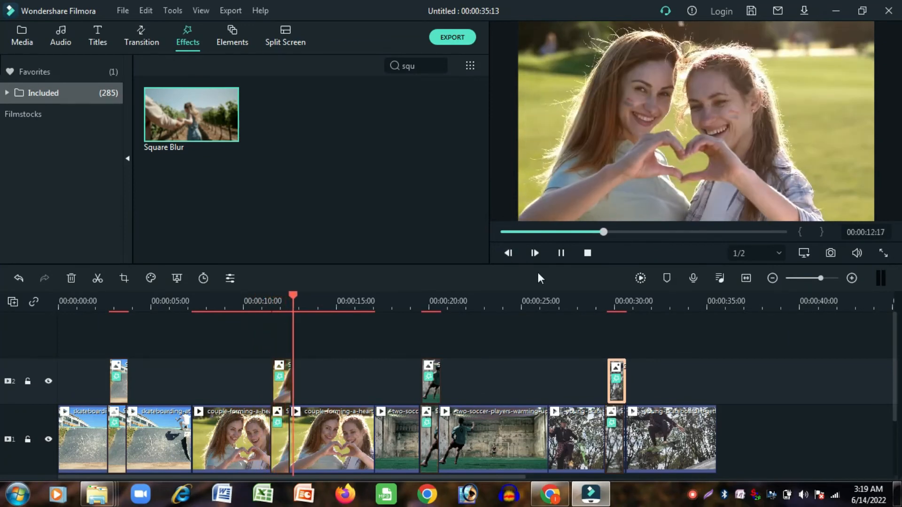
left_click(561, 253)
- Place the classic-camera-click sound on audio track 1 beneath each of the four snapshots
left_click(21, 93)
left_click(23, 43)
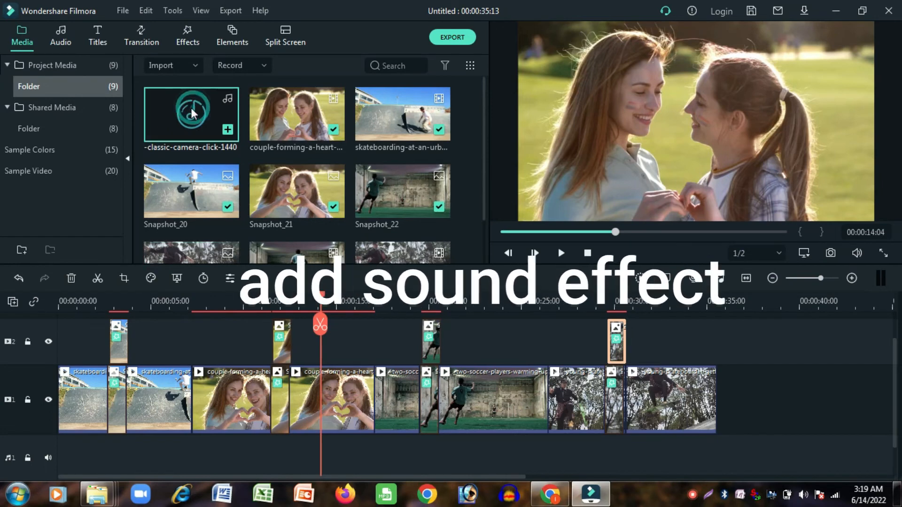
left_click(190, 108)
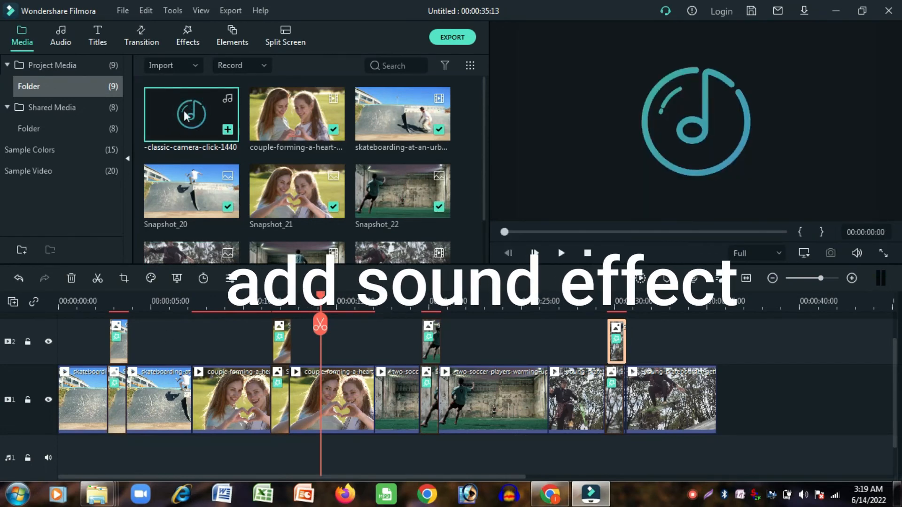
left_click_drag(187, 116, 110, 444)
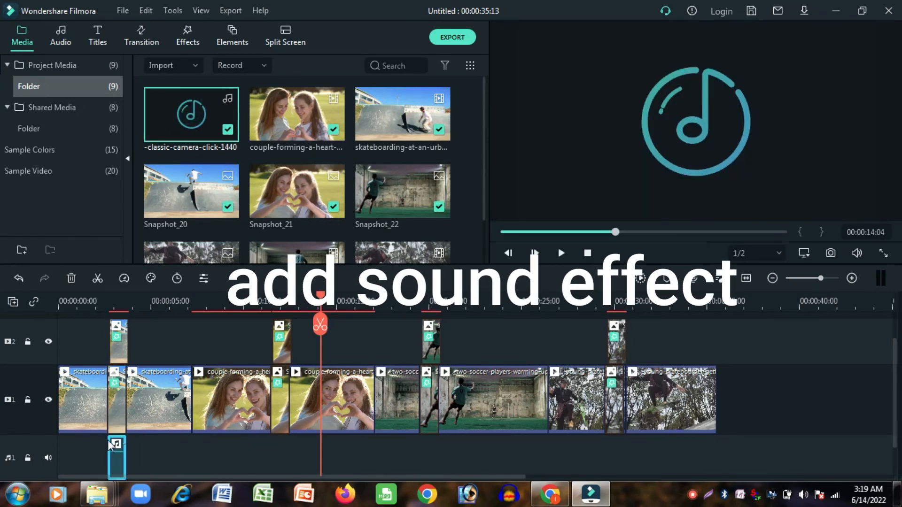
left_click_drag(190, 113, 269, 436)
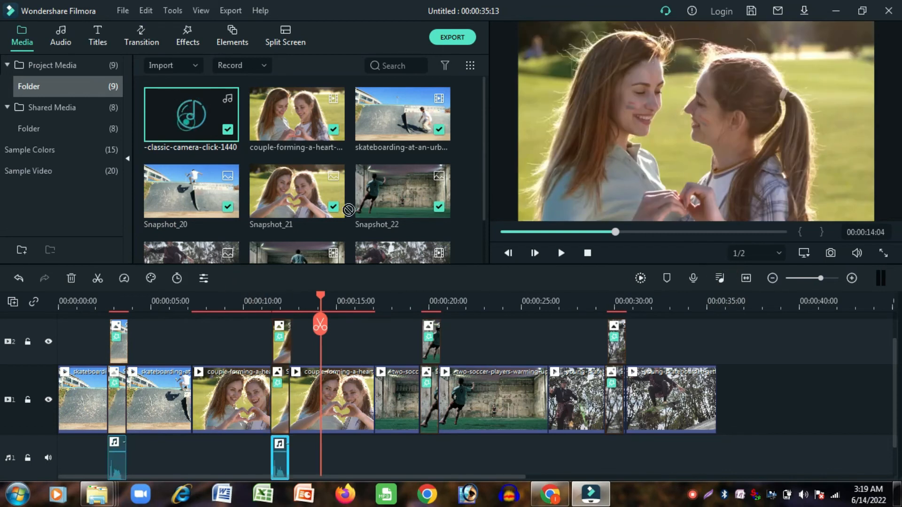
left_click_drag(349, 210, 430, 444)
left_click_drag(191, 113, 616, 442)
- Play the finished sequence in a full-screen preview
left_click(561, 253)
left_click(883, 252)
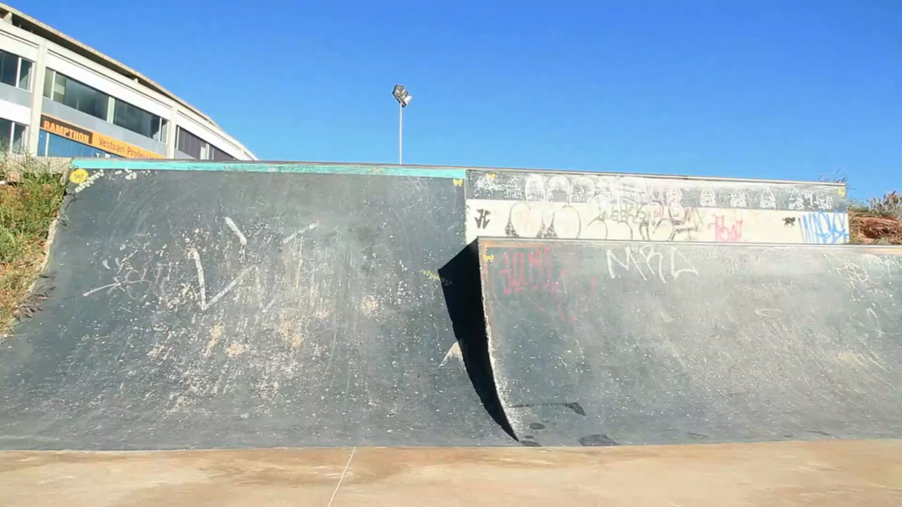